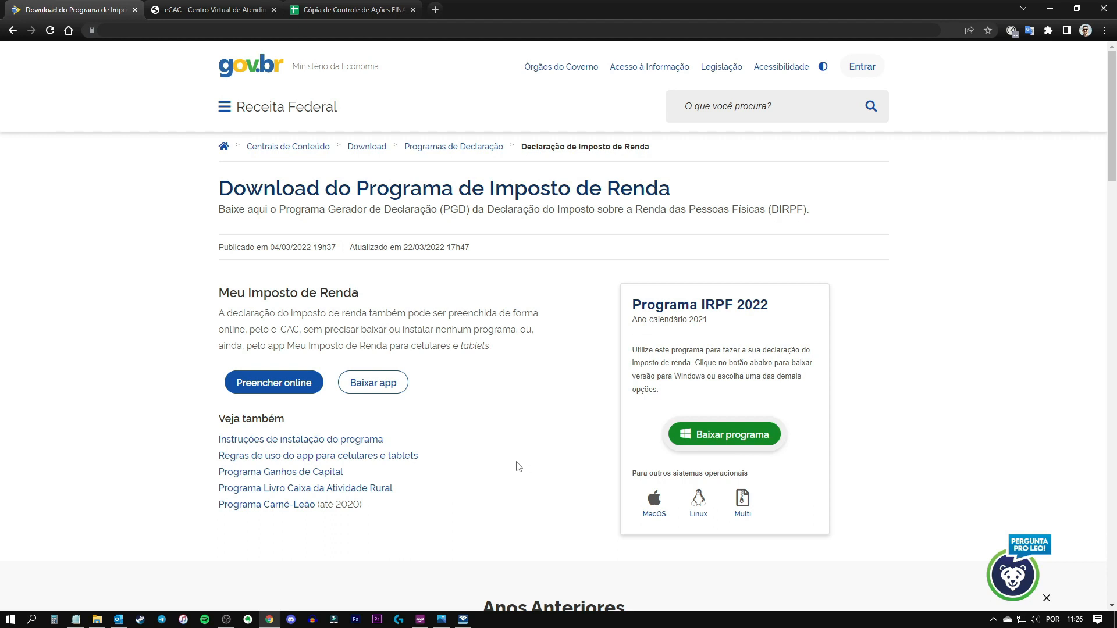
- Switch to IRPF 2022, open the adjustment declaration being filled in, and show its Bens e Direitos sheet
click(463, 619)
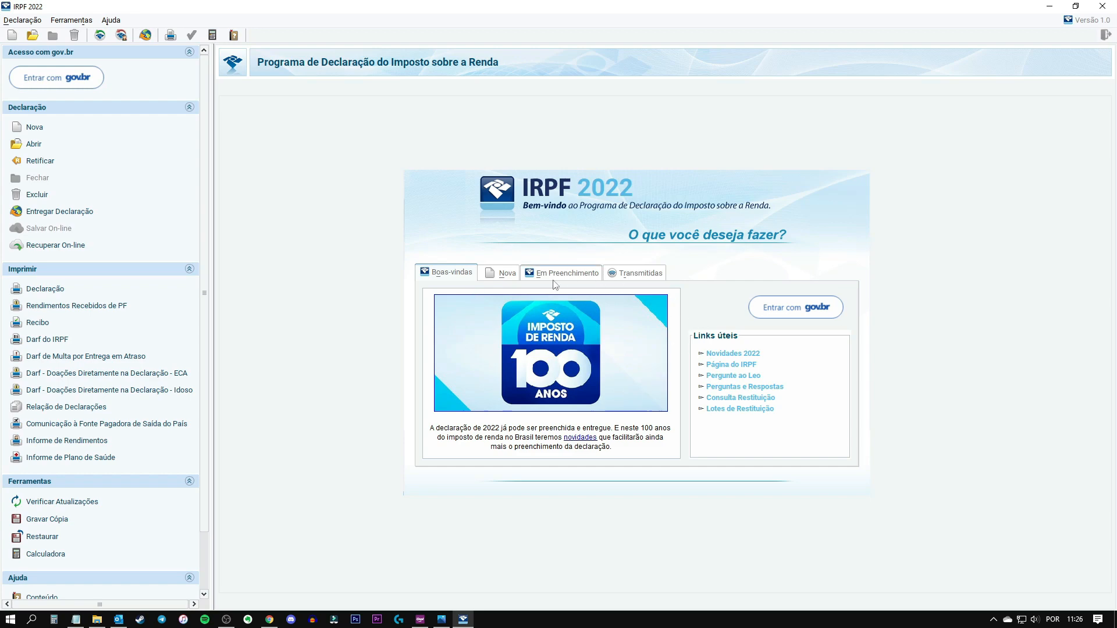
click(503, 275)
click(715, 366)
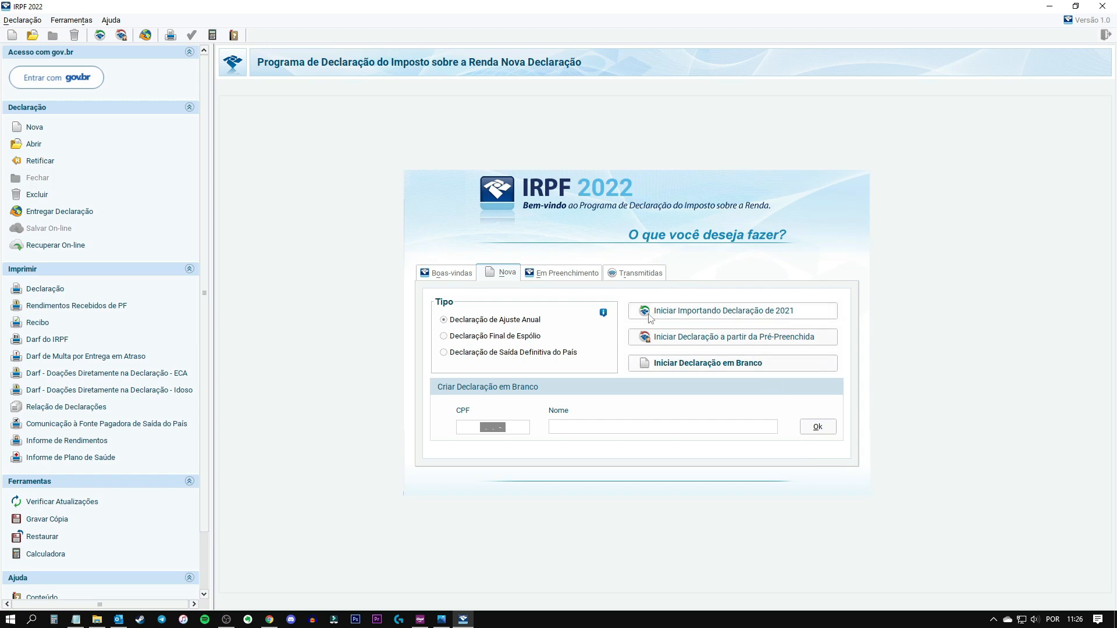
click(567, 276)
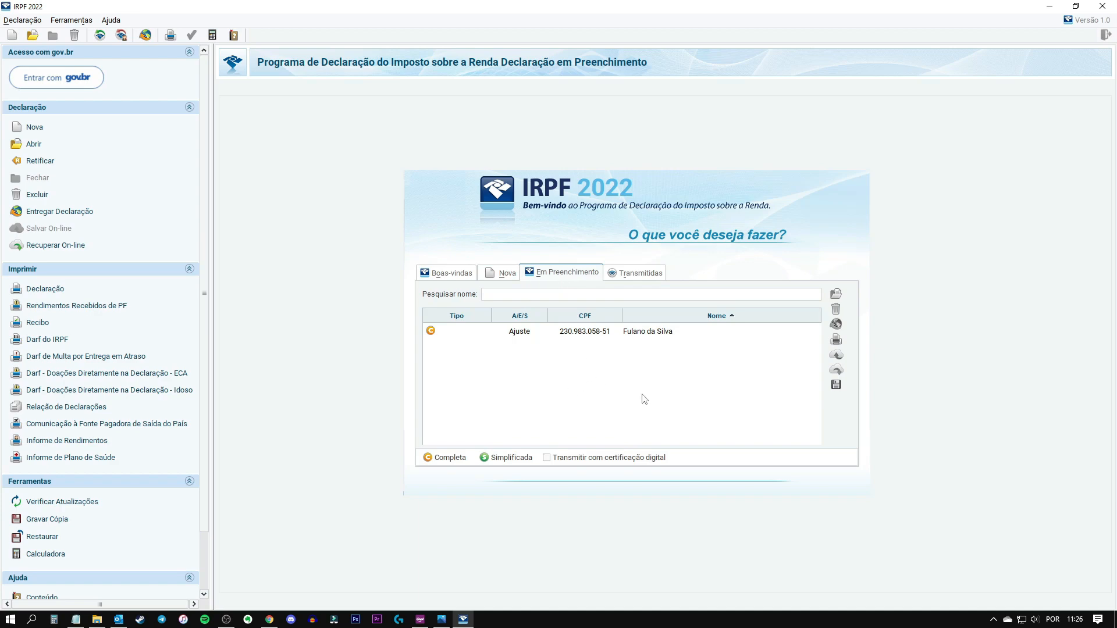
click(597, 336)
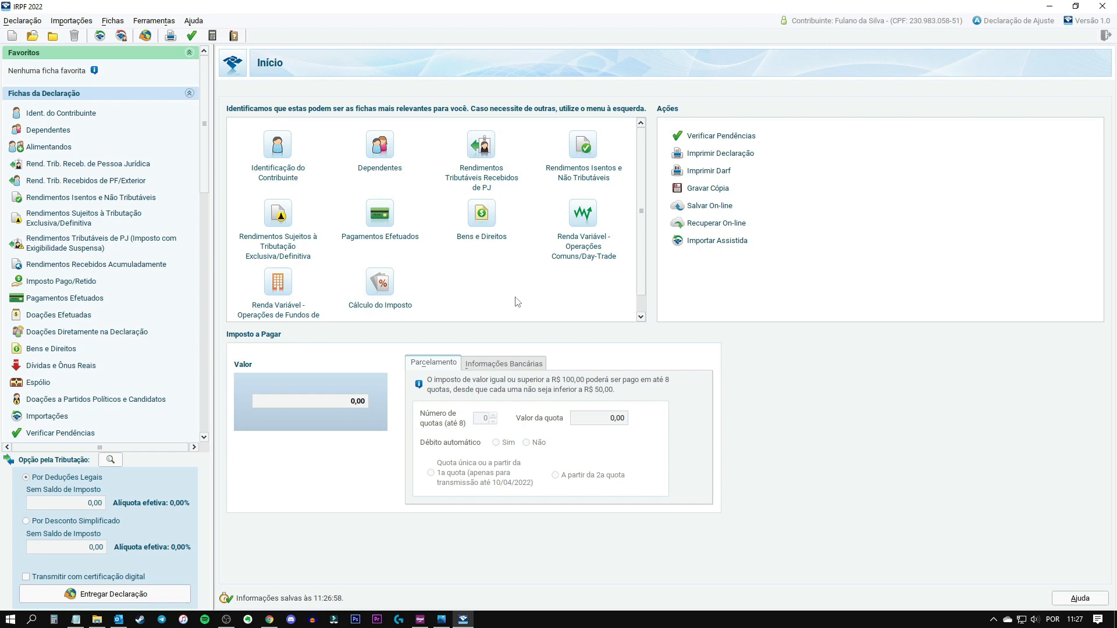
click(478, 224)
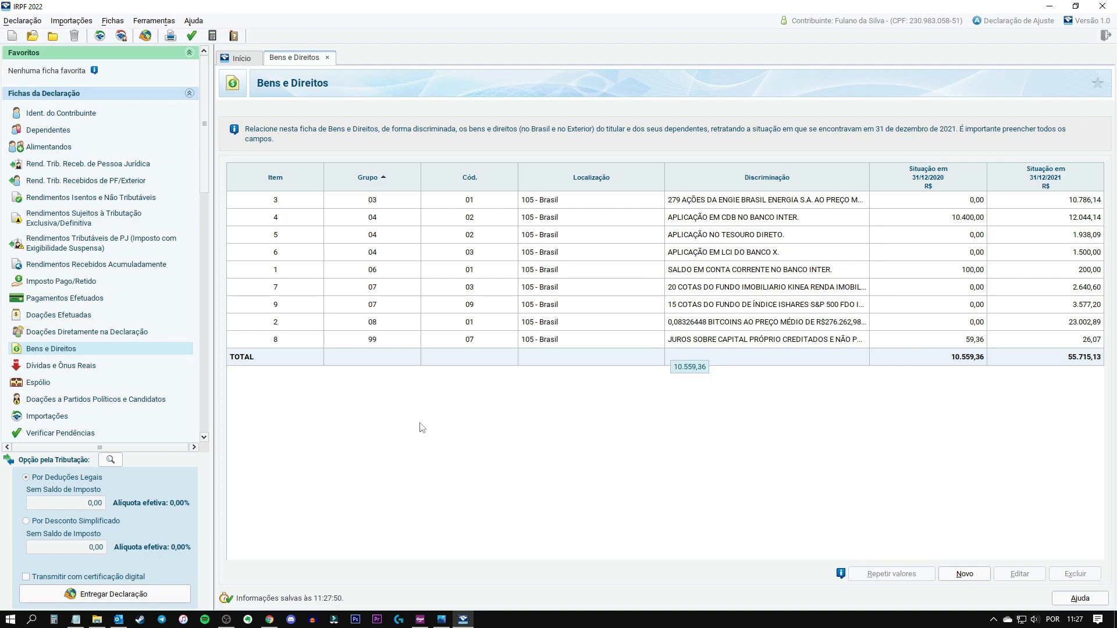
- Switch to the share control spreadsheet in the browser and open the linked MSFT34 sheet
click(267, 621)
click(349, 9)
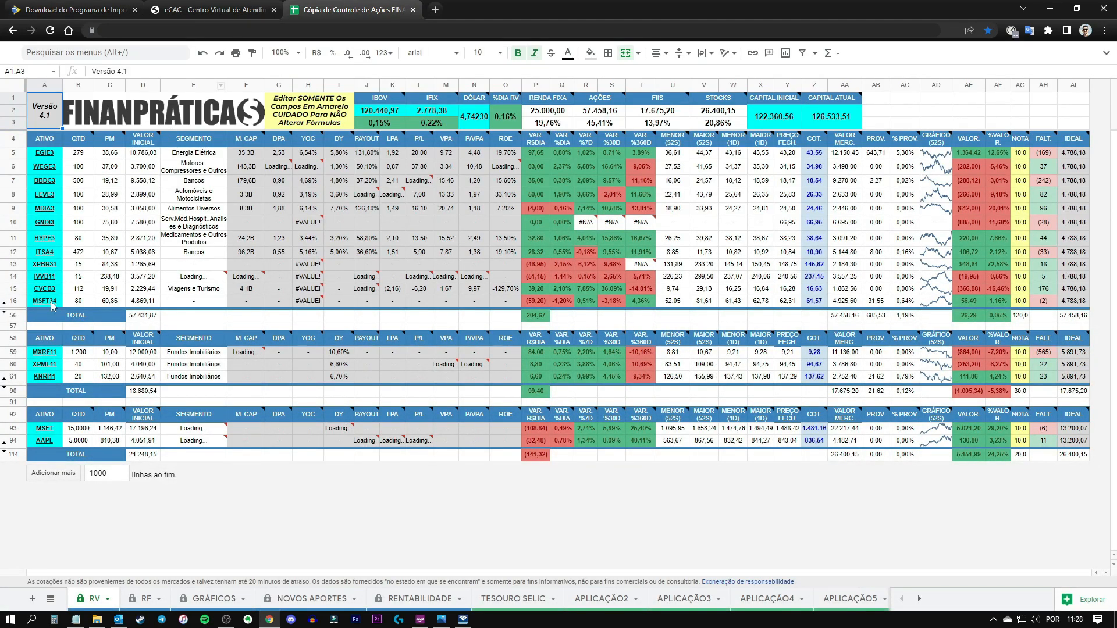
mouse_move(50, 303)
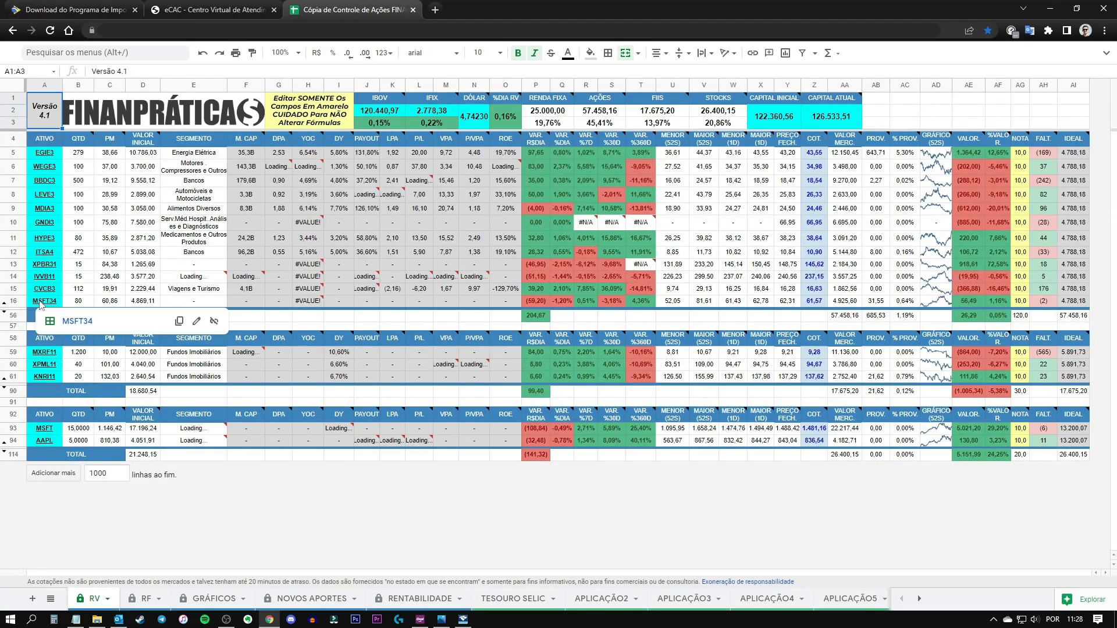
click(79, 323)
click(423, 306)
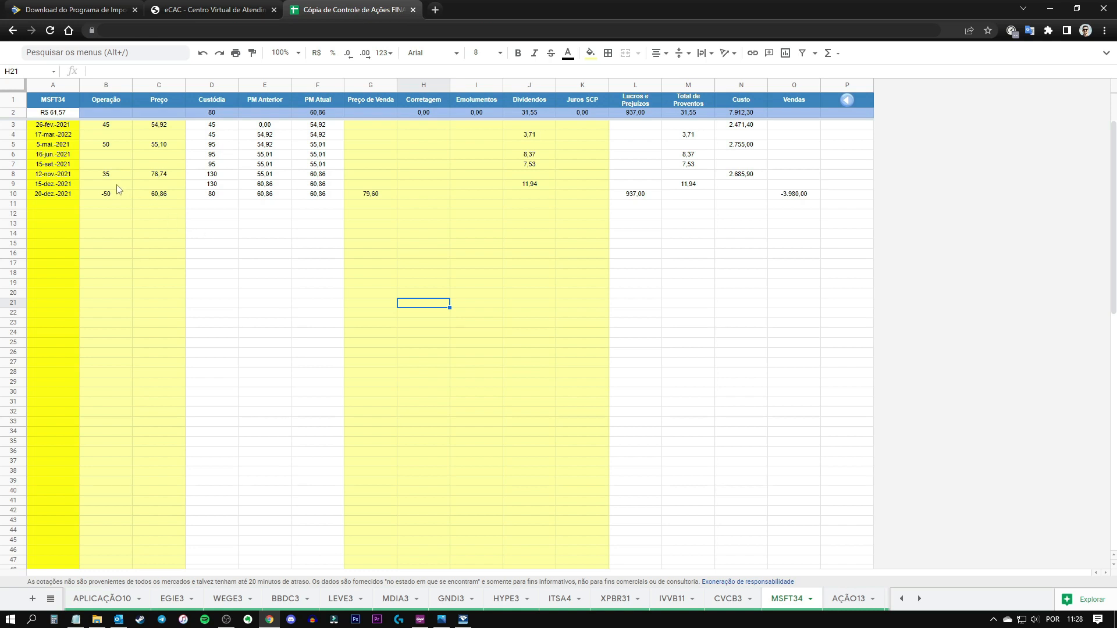
- Examine the MSFT34 purchase and dividend entries from 26-fev.-2021 through 15-set.-2021
click(58, 134)
key(ctrl+z)
key(Up)
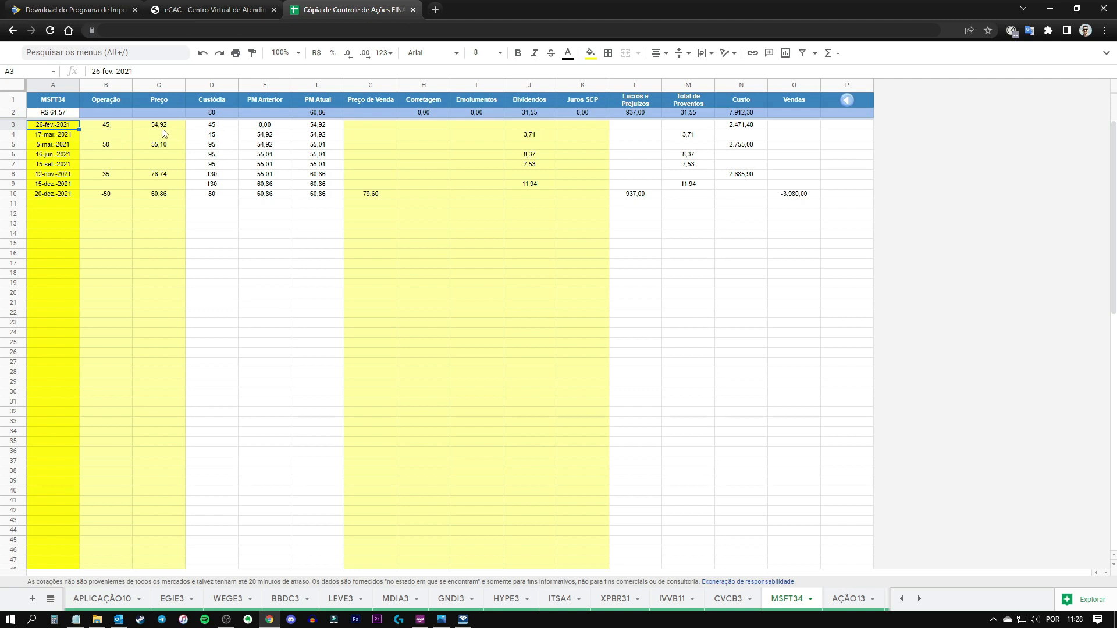
click(549, 138)
click(68, 149)
click(108, 150)
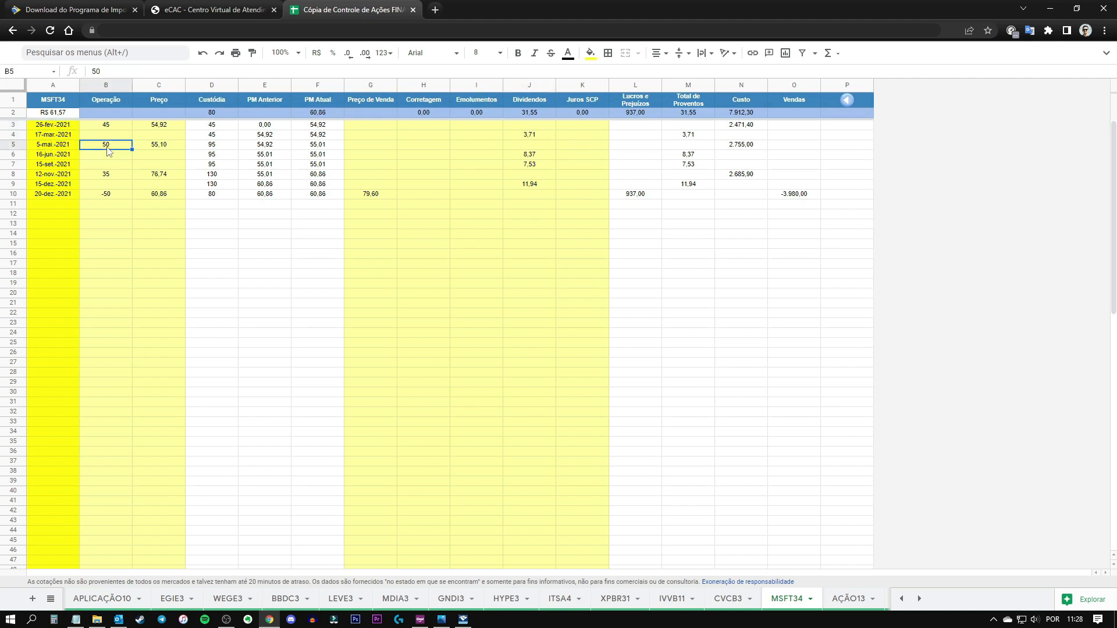
click(59, 156)
click(58, 165)
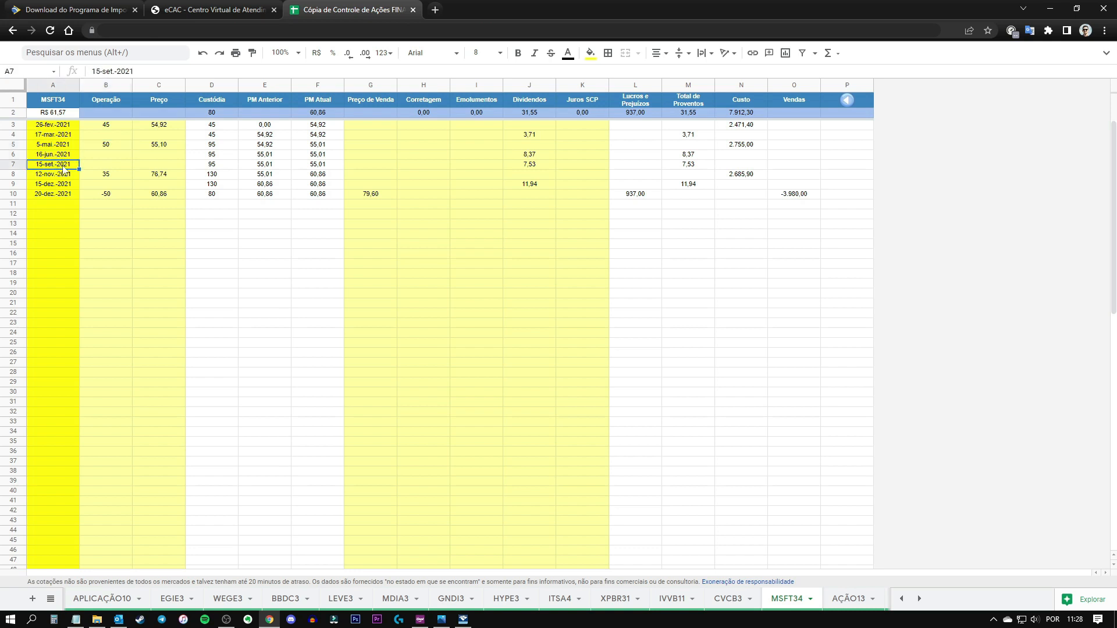
drag(519, 162, 524, 153)
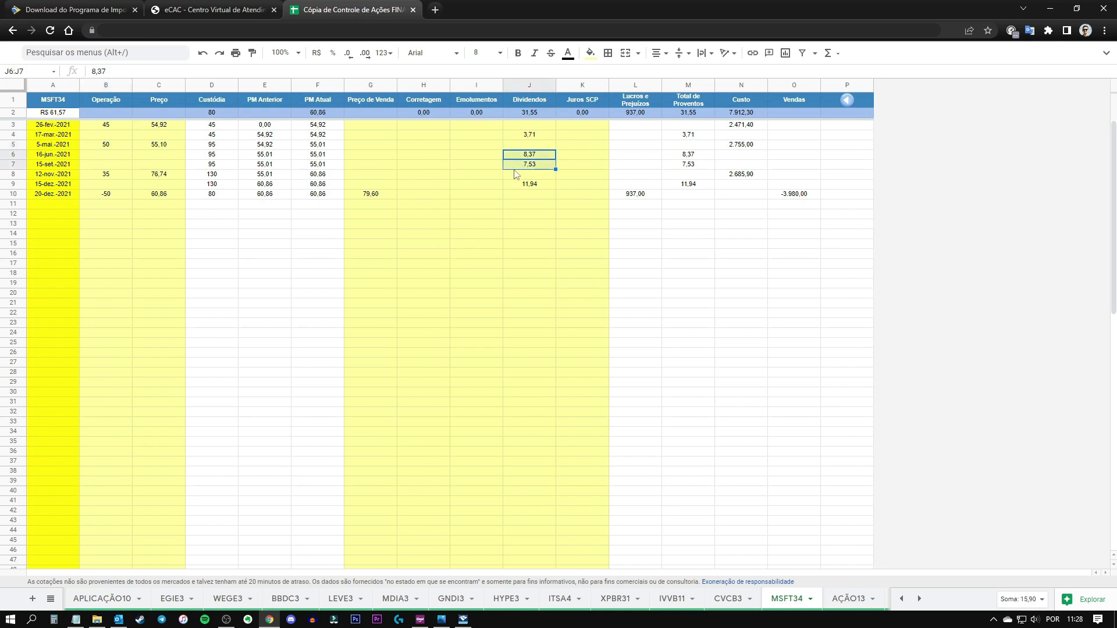
- Examine the MSFT34 entries for November and December 2021, including the December sale's quantity, selling price and profit
click(64, 176)
click(99, 178)
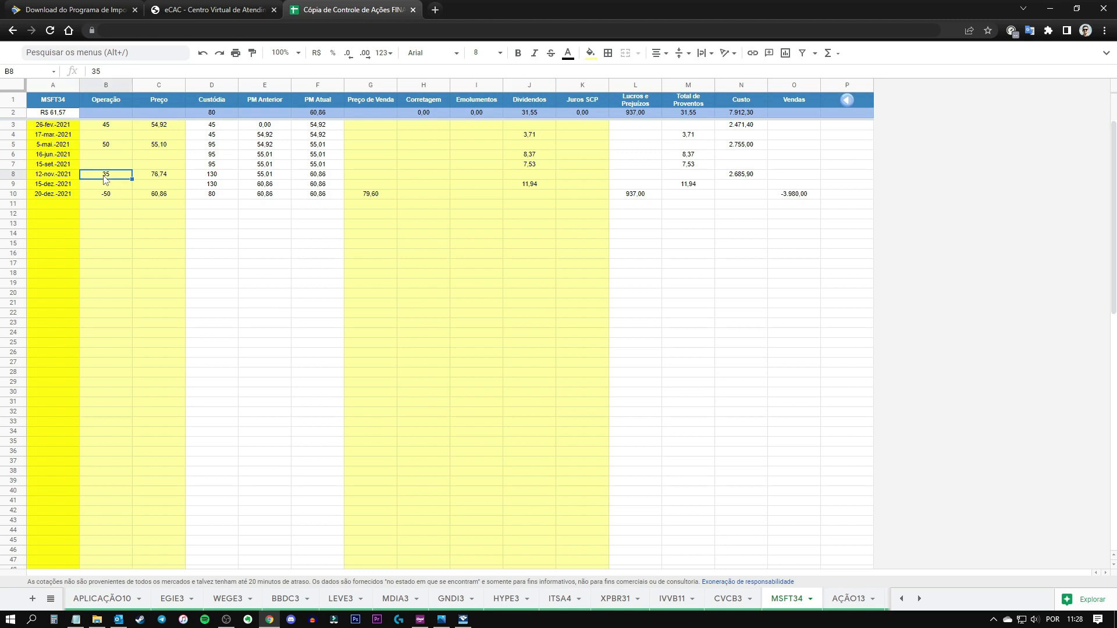
click(55, 186)
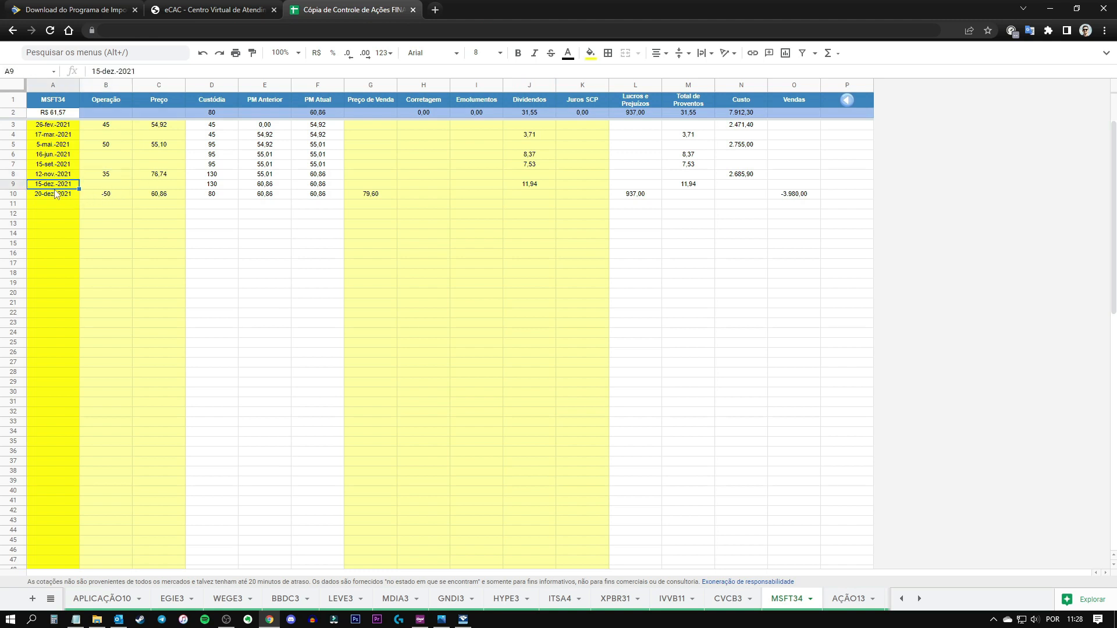
click(47, 198)
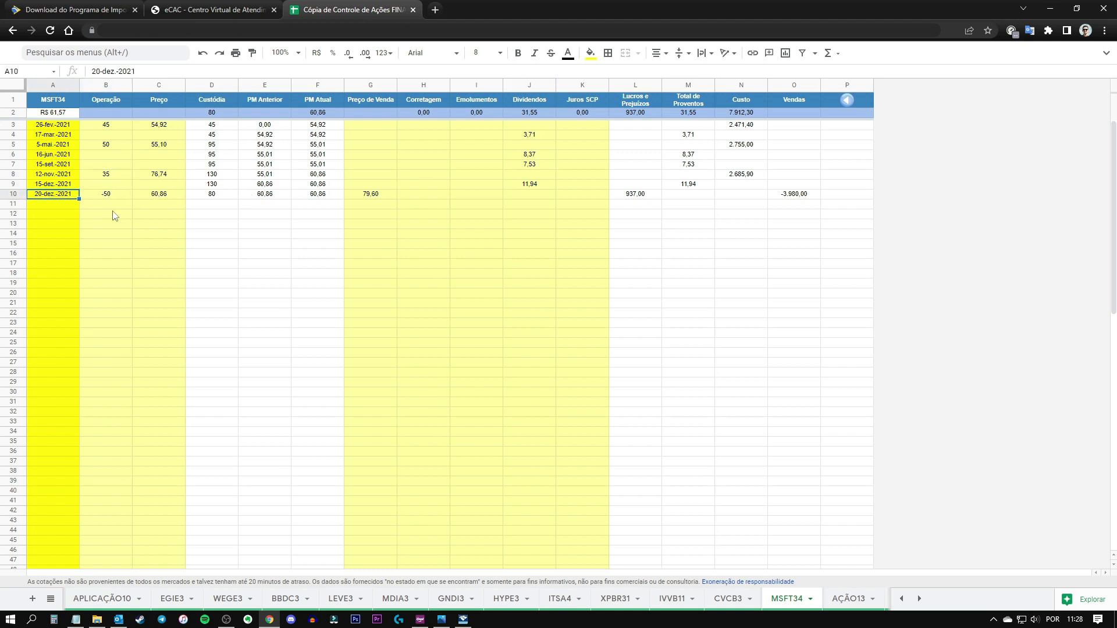
click(125, 197)
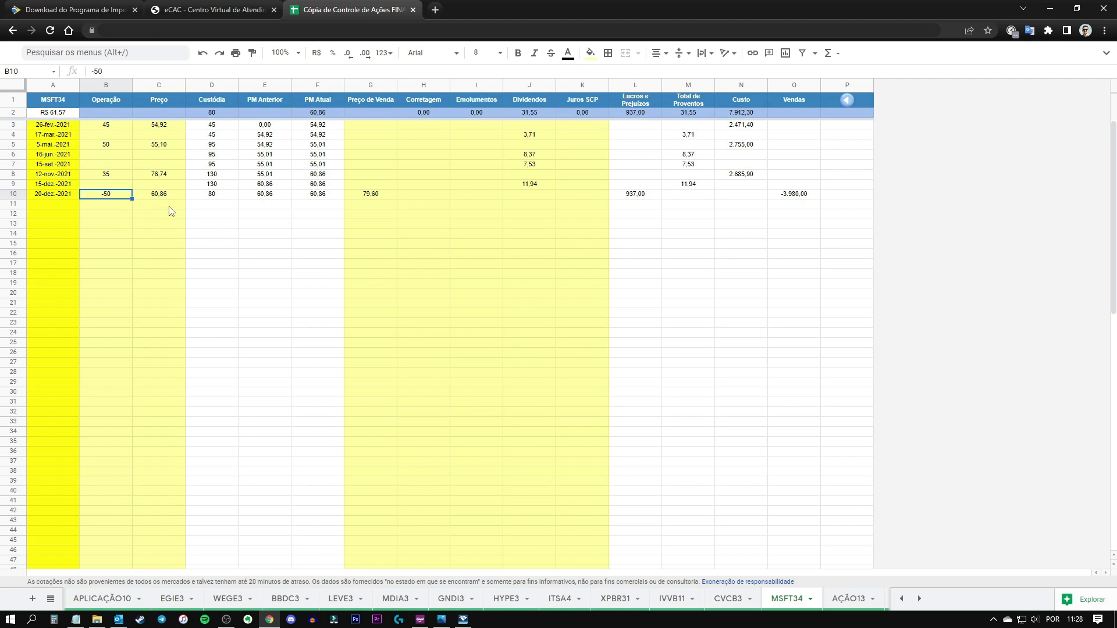
click(361, 199)
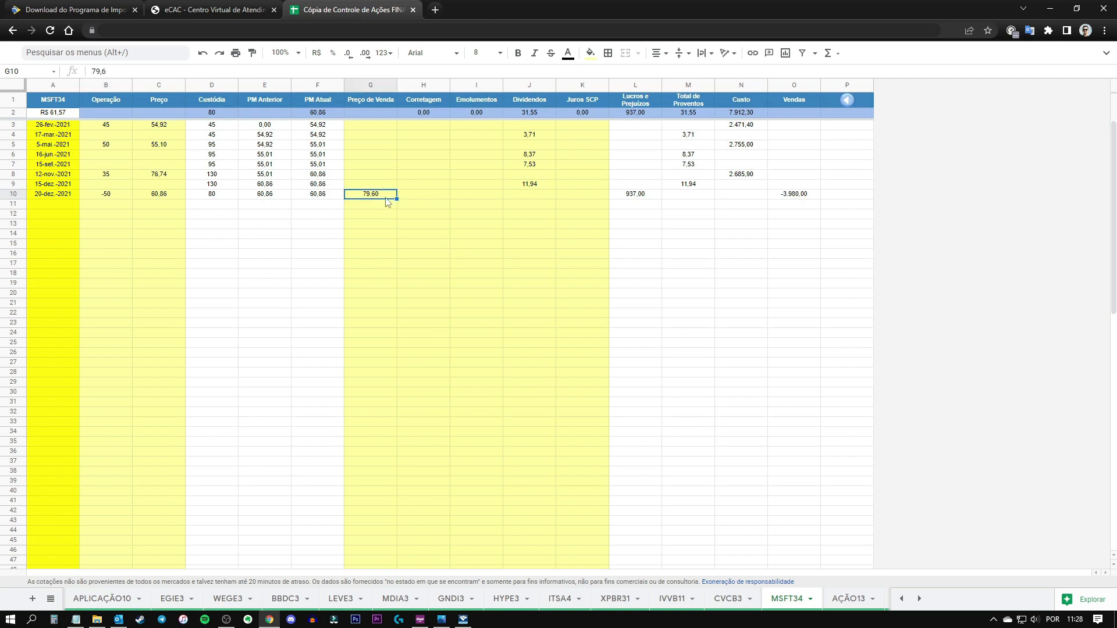
click(635, 198)
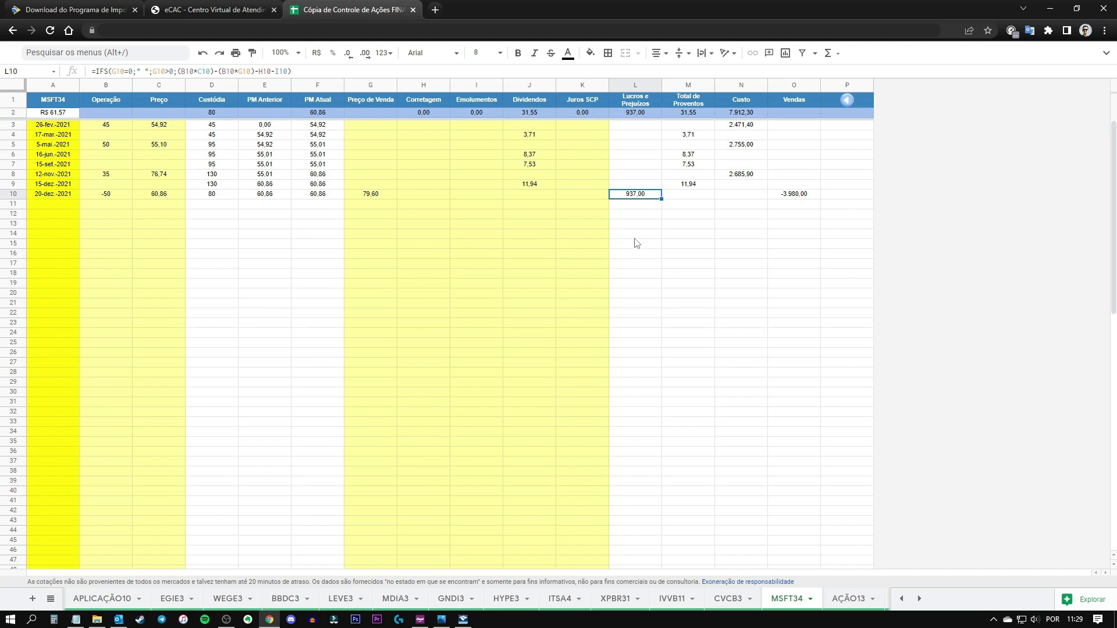
- Check the custody quantity and current average price in the 20-dez.-2021 row
click(222, 257)
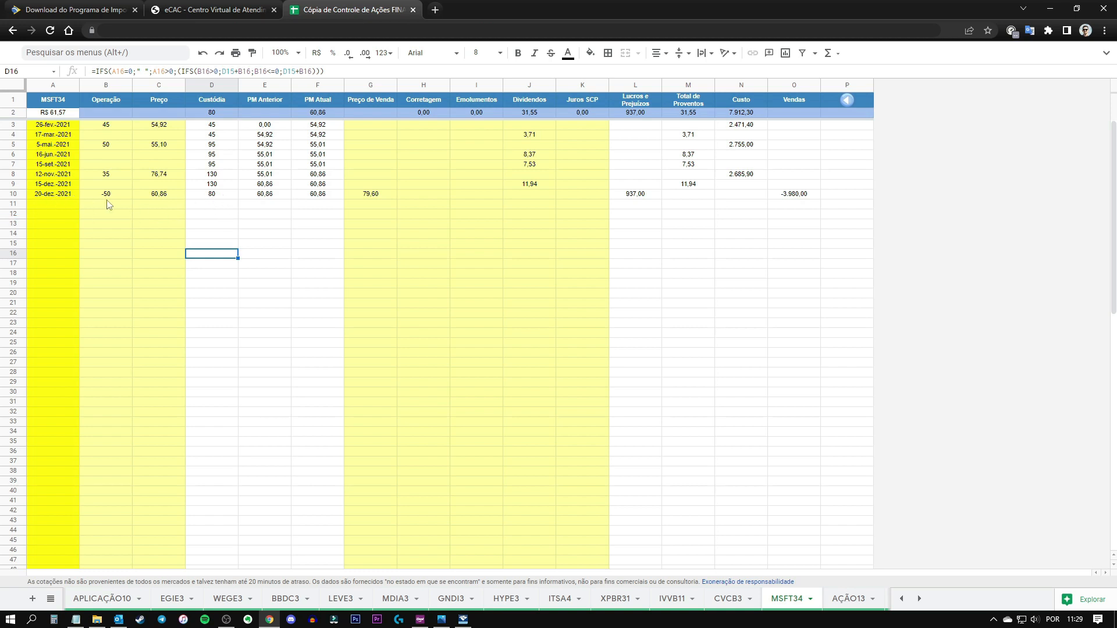
click(226, 196)
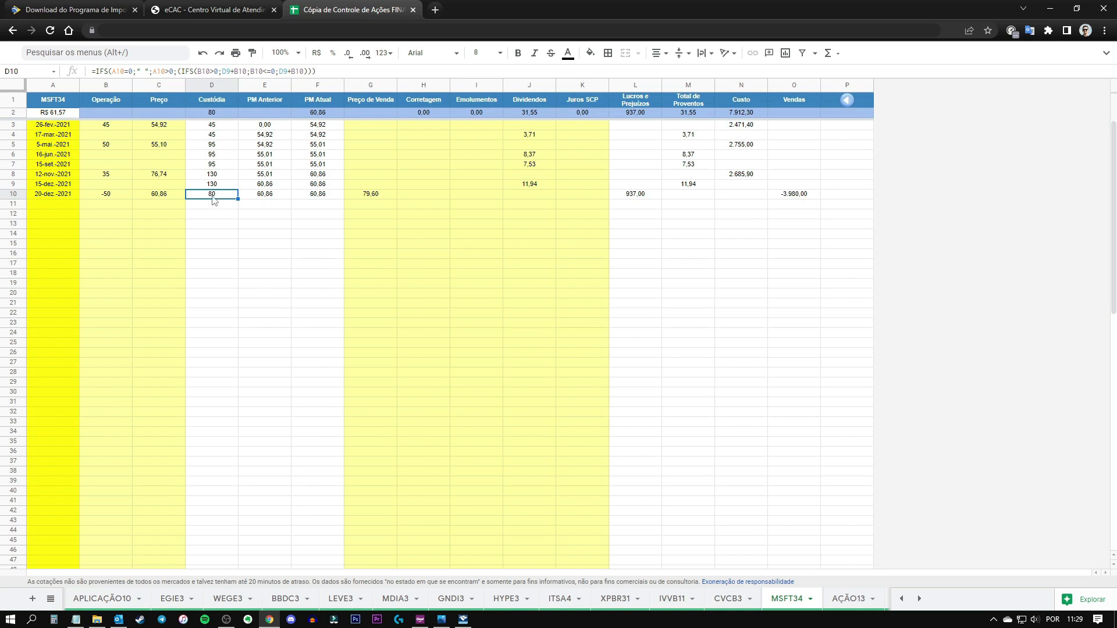
click(311, 198)
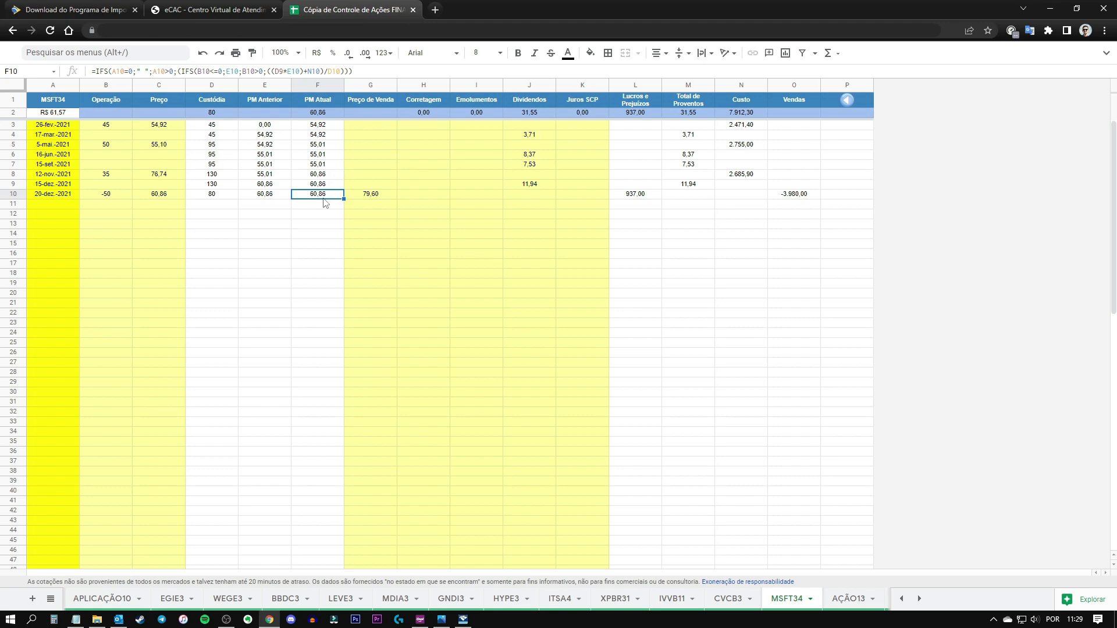
- Back in IRPF 2022, create a new asset with group 04 - Aplicações e Investimentos and code 04 - Ativos negociados em bolsa no Brasil
click(463, 619)
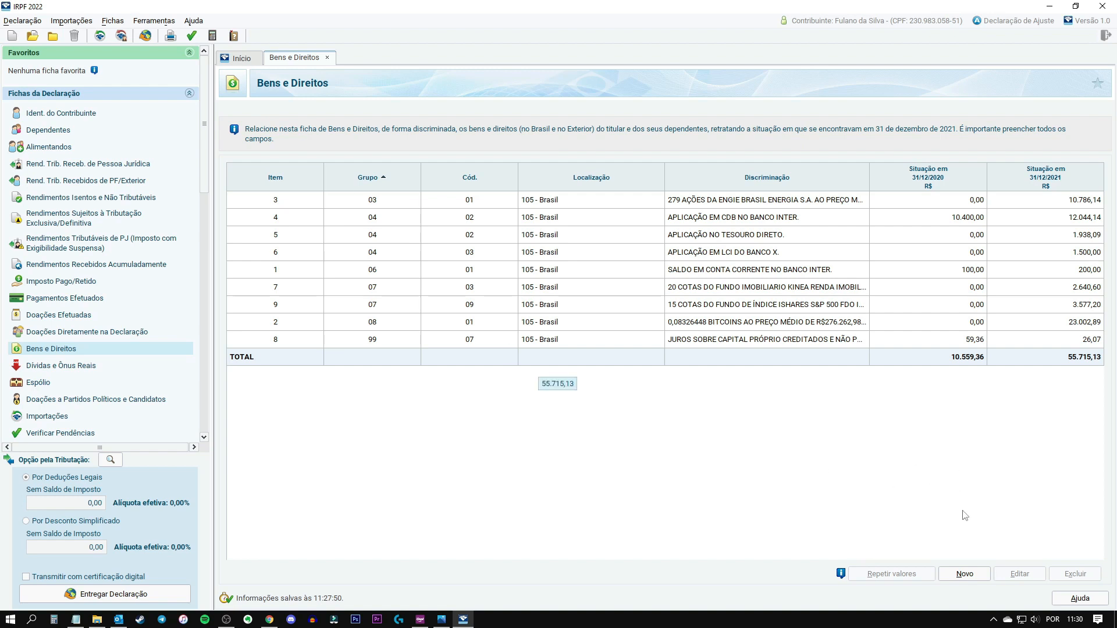
click(965, 575)
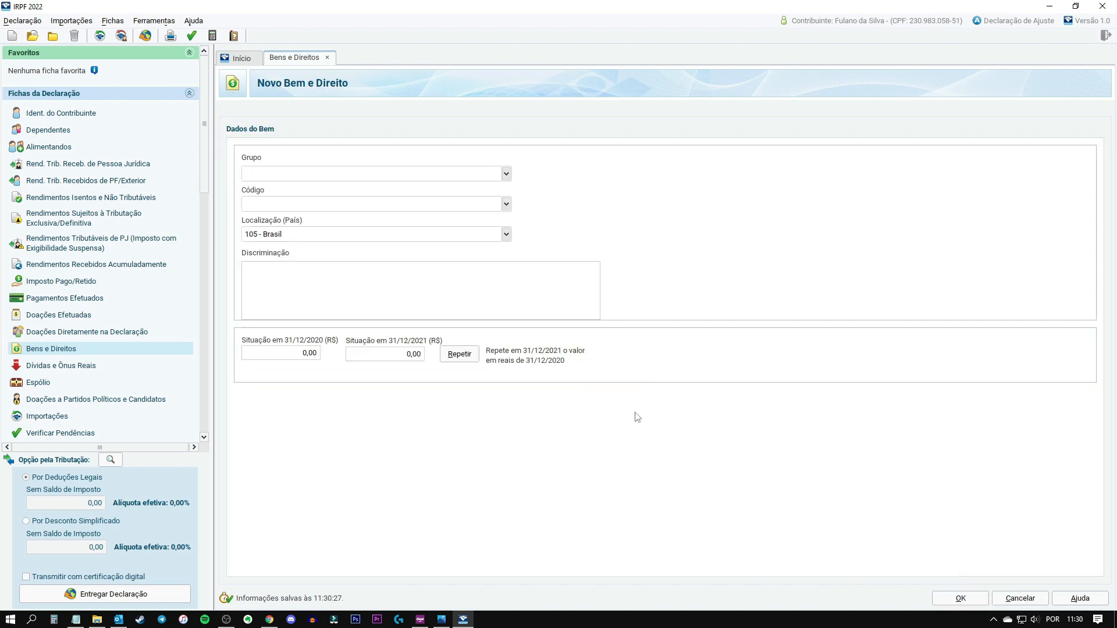
click(506, 174)
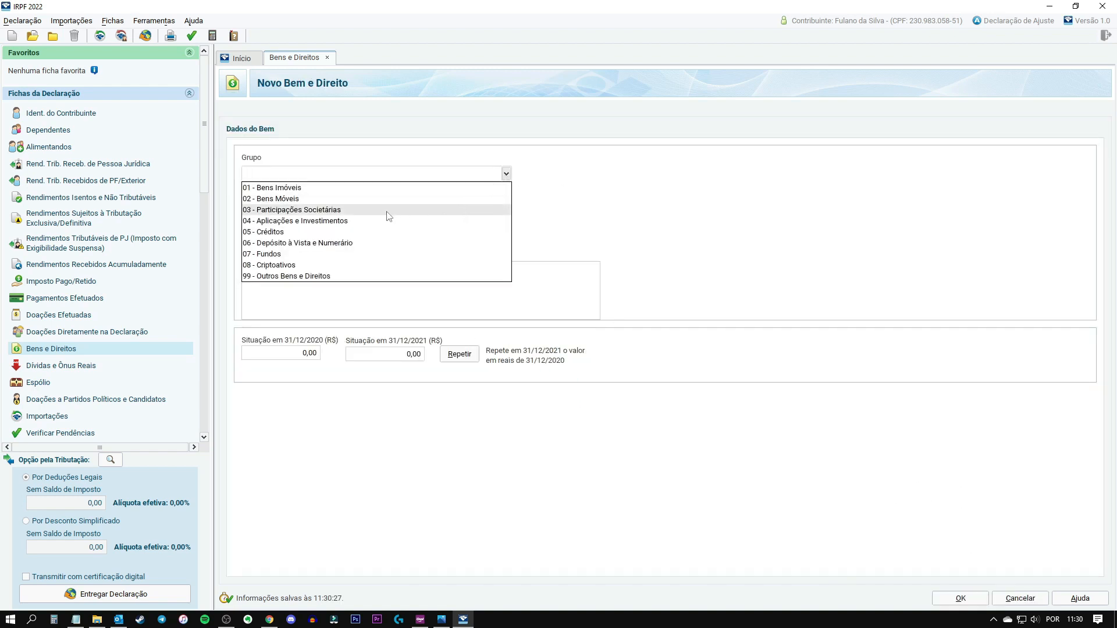
click(303, 221)
click(506, 204)
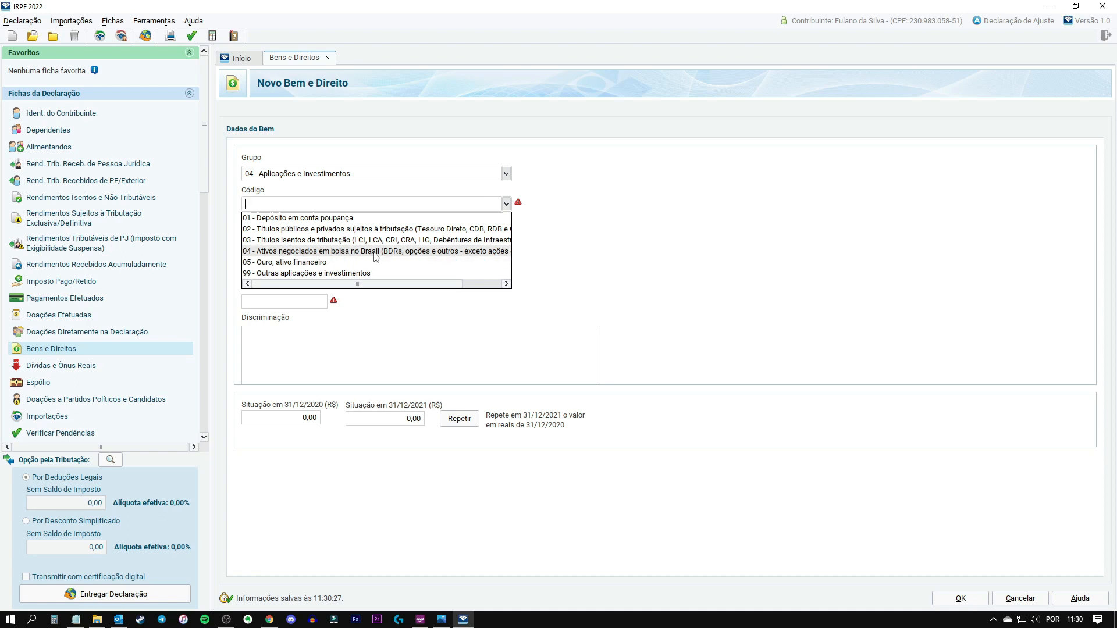
click(470, 256)
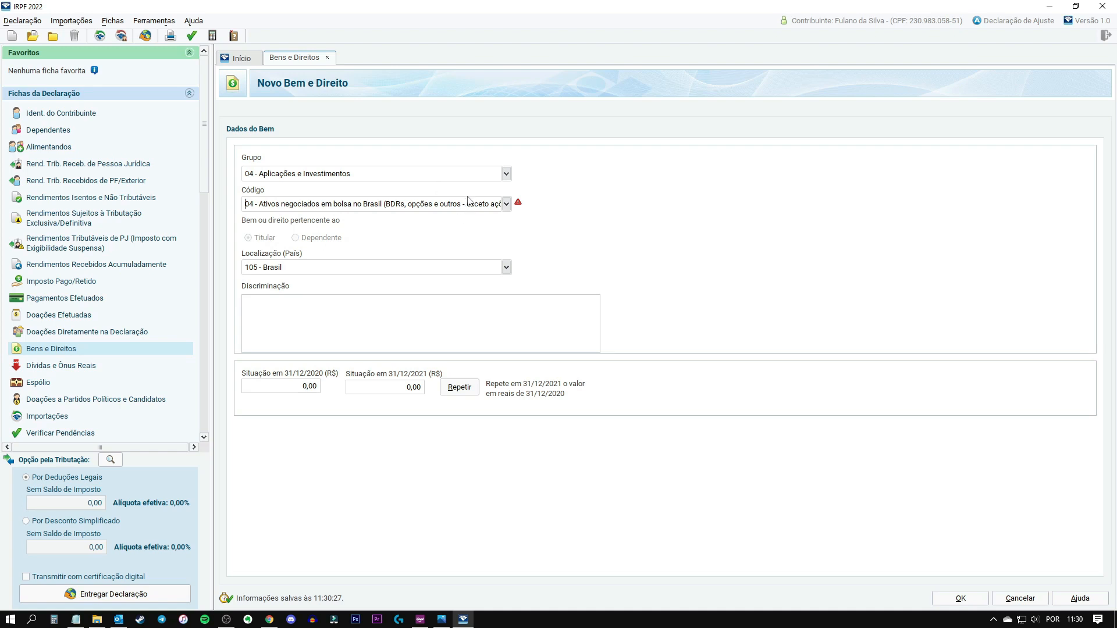
click(507, 173)
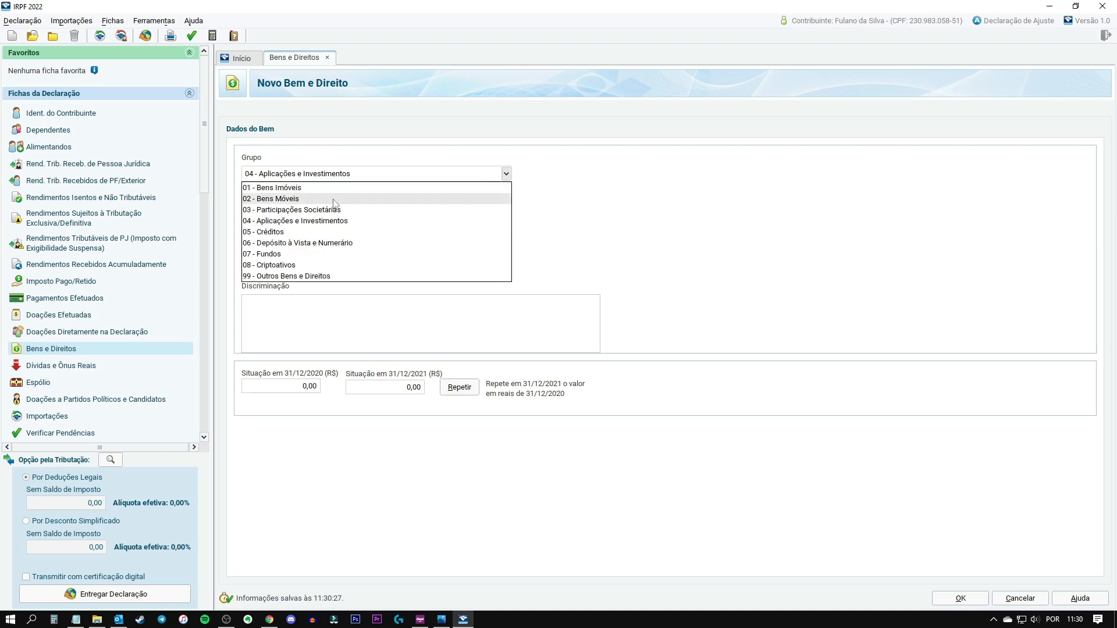
click(571, 226)
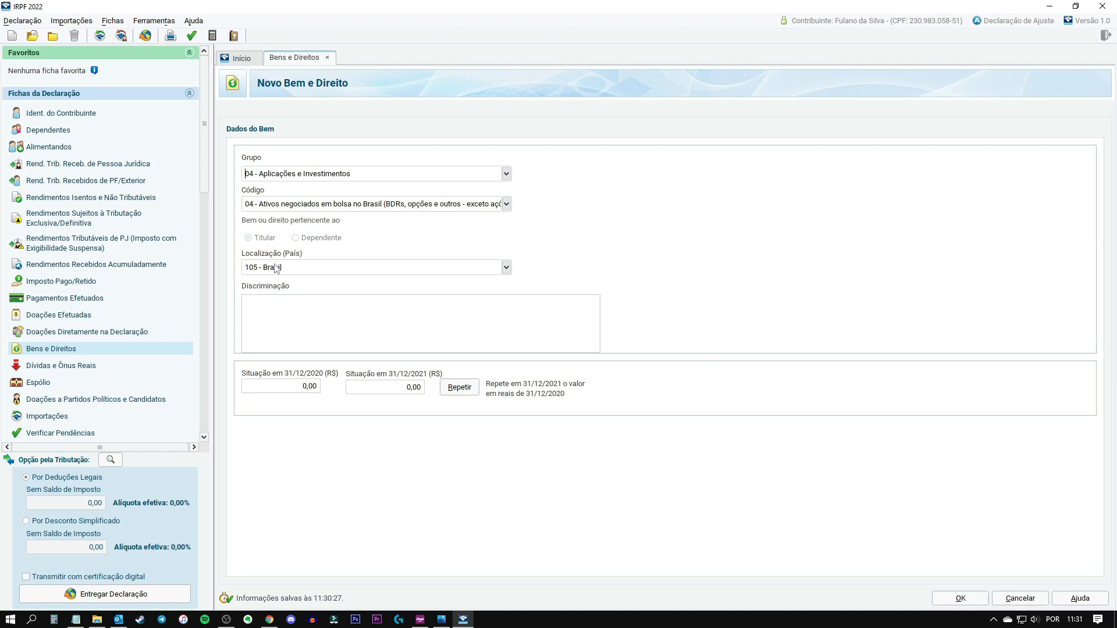
- Fill in the Discriminação as "80 COTAS DO BDR DA MICROSOFT CORPORATION. CÓDIGO DE NEGOCIAÇÃO: MSFT34."
click(313, 332)
text(80 COTAS DO BDR DA MICROSOFT CORPO)
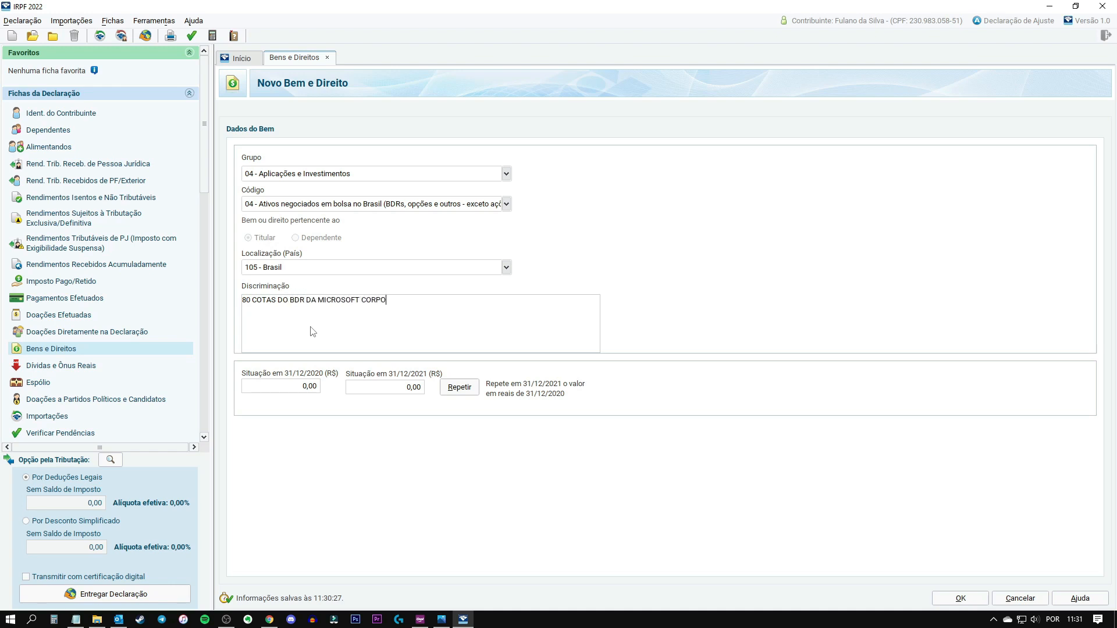
text(RATION)
text(CÓDIGO DE NEGOCIAÇÃO: MS)
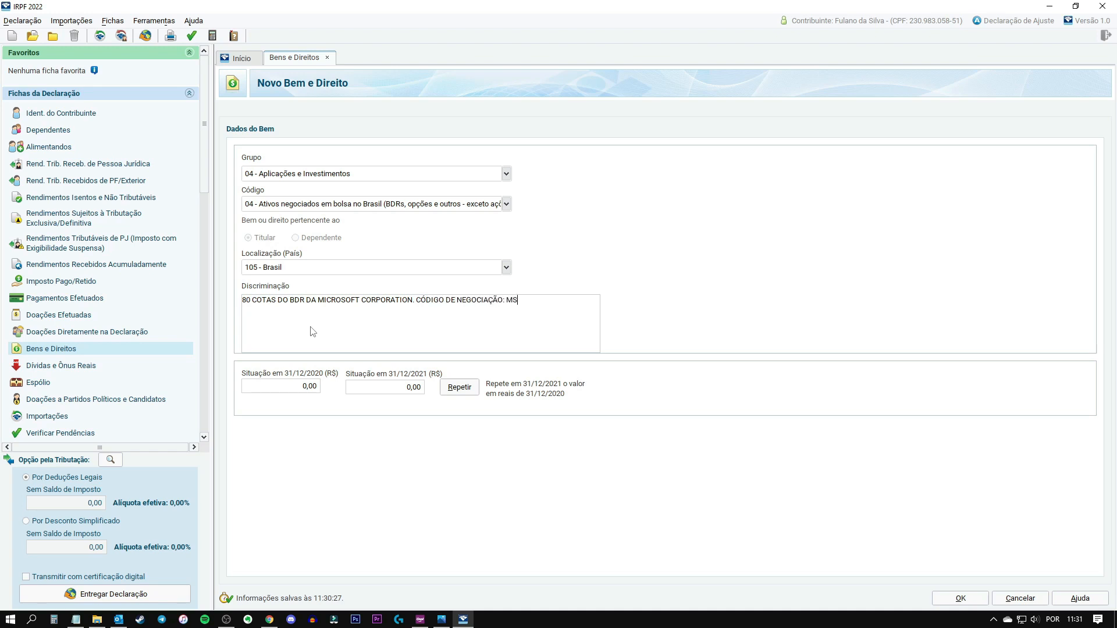
text(FT34)
- Return to the MSFT34 spreadsheet and multiply the 80 held units by the 60,86 average price in Calculator
click(279, 618)
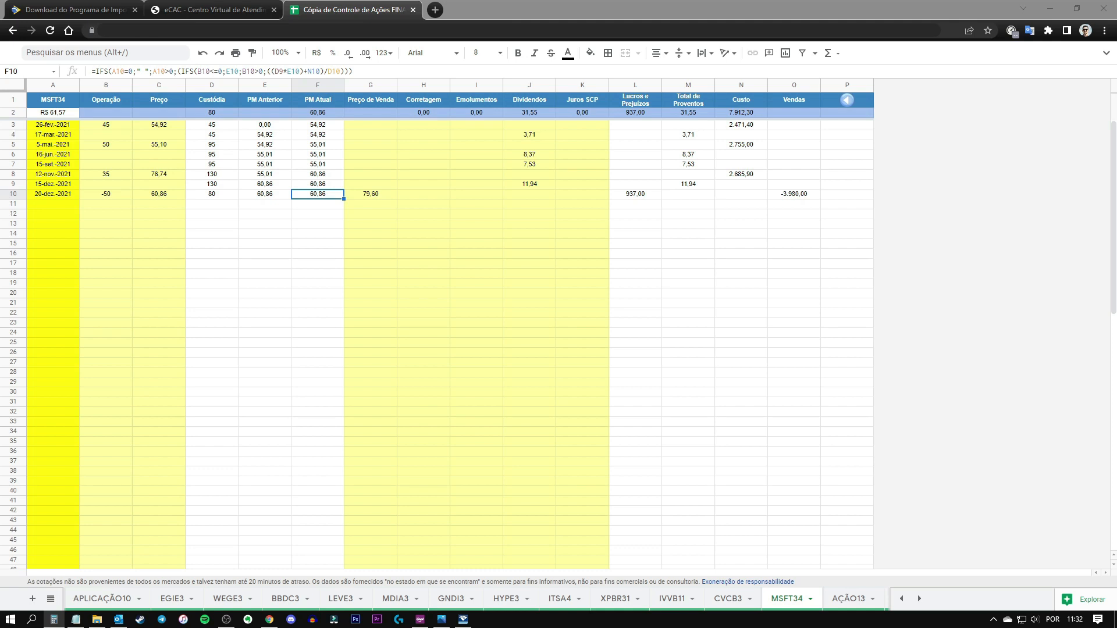
key(XF86Calculator)
text(80*)
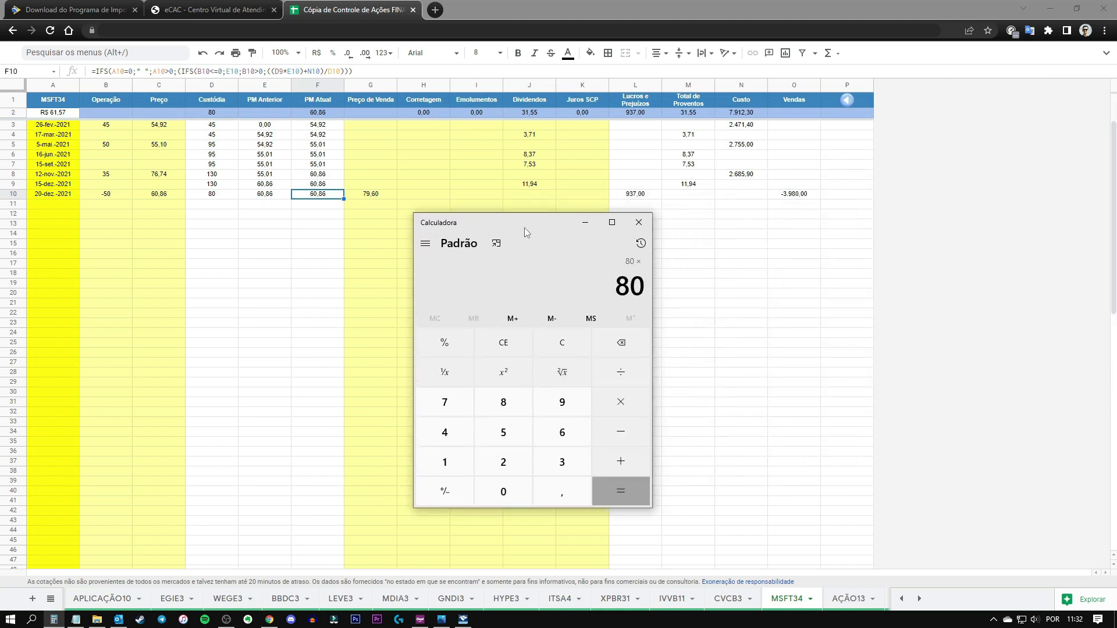
text(60,86)
key(Return)
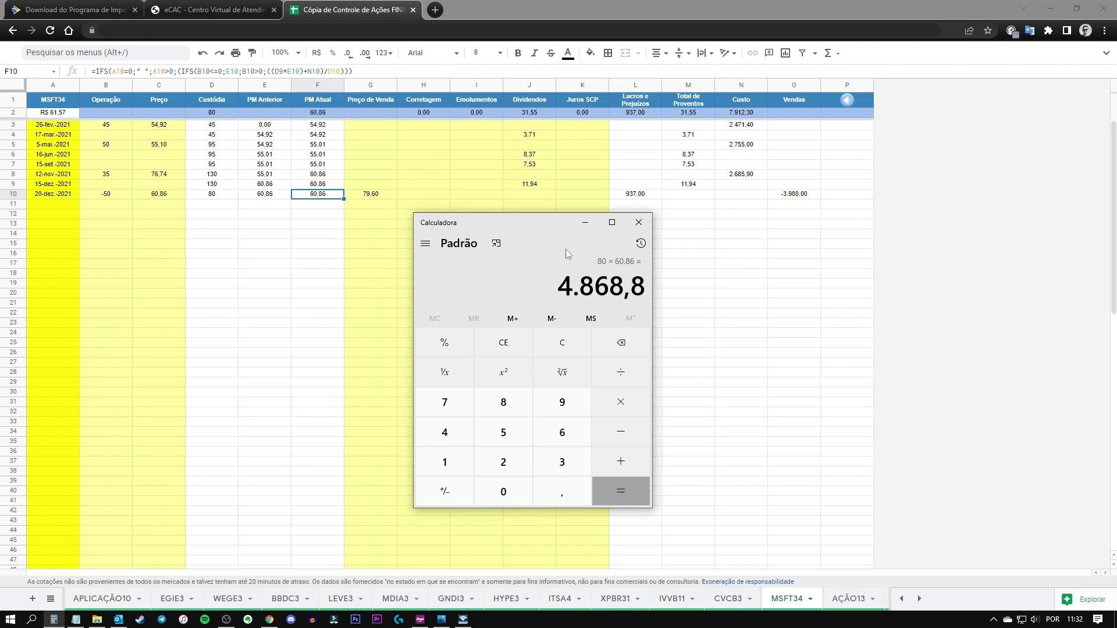
drag(535, 220, 613, 233)
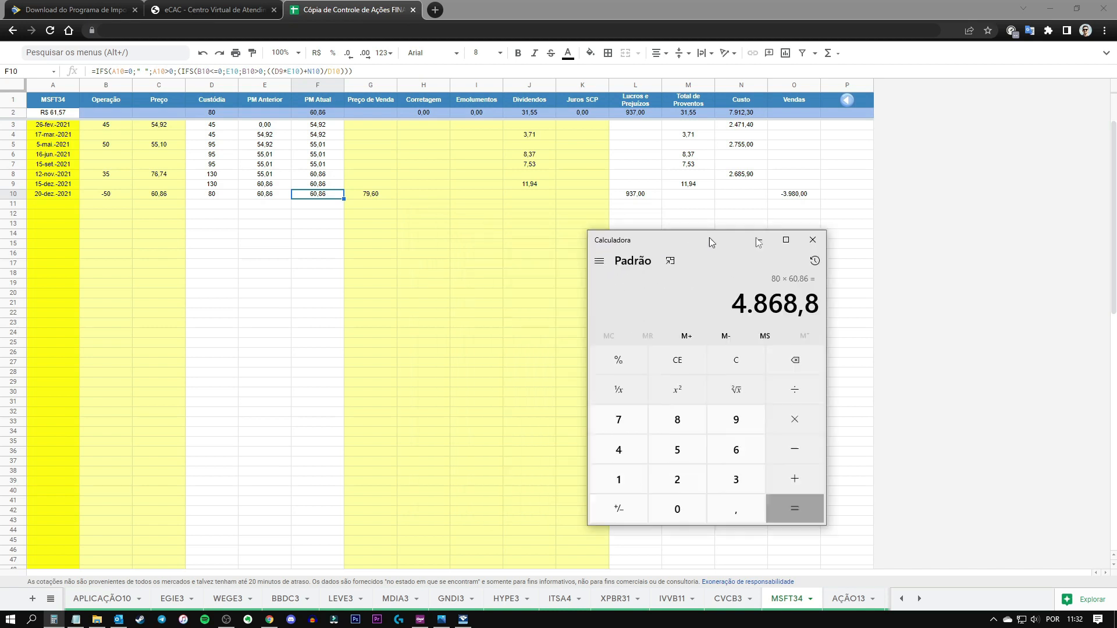
click(664, 222)
- Switch back to IRPF 2022 and set the asset's Situação em 31/12/2021 to 4868,80
click(463, 619)
text(4868,80)
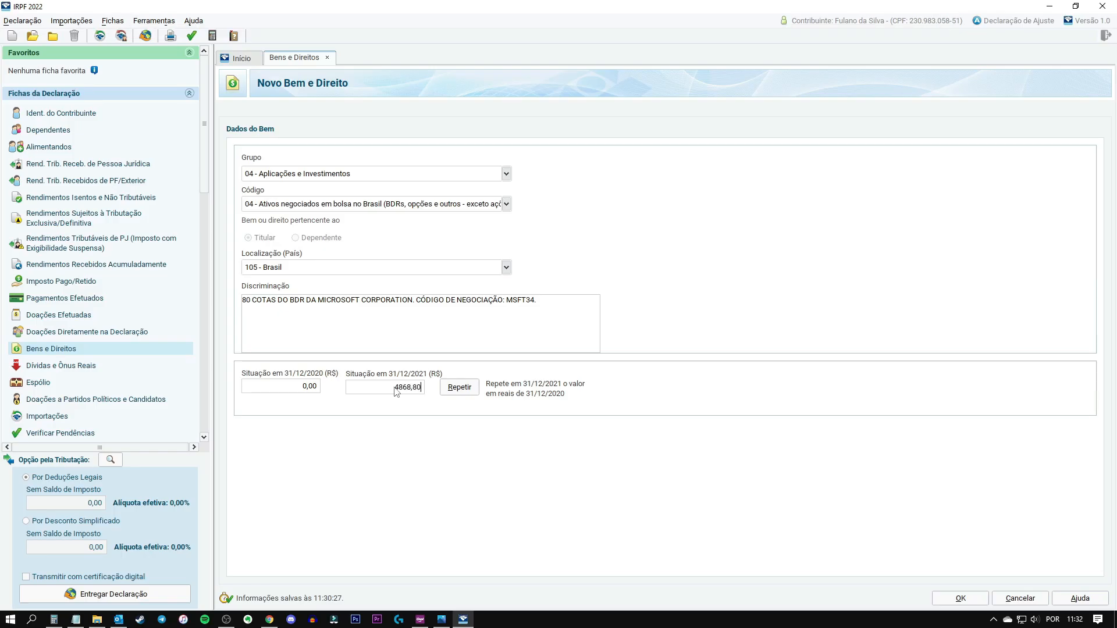
- Confirm the new Microsoft BDR asset so it is saved in Bens e Direitos
key(Tab)
click(959, 599)
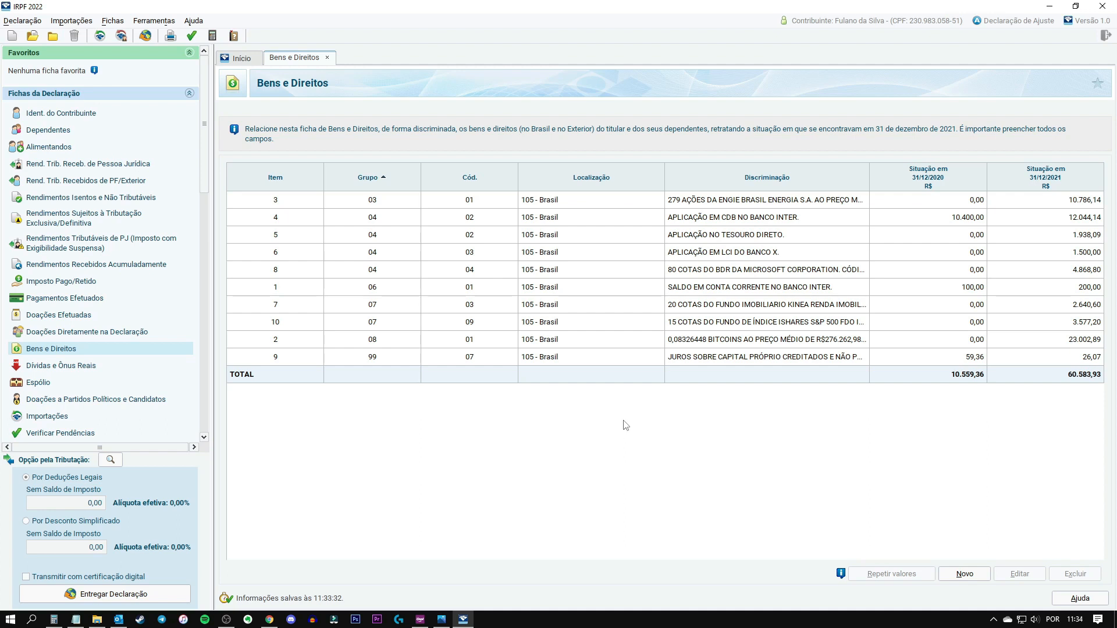
- Switch to the MSFT34 spreadsheet in the browser and examine the 2021 dividend rows and the amounts in the Dividendos column
click(269, 619)
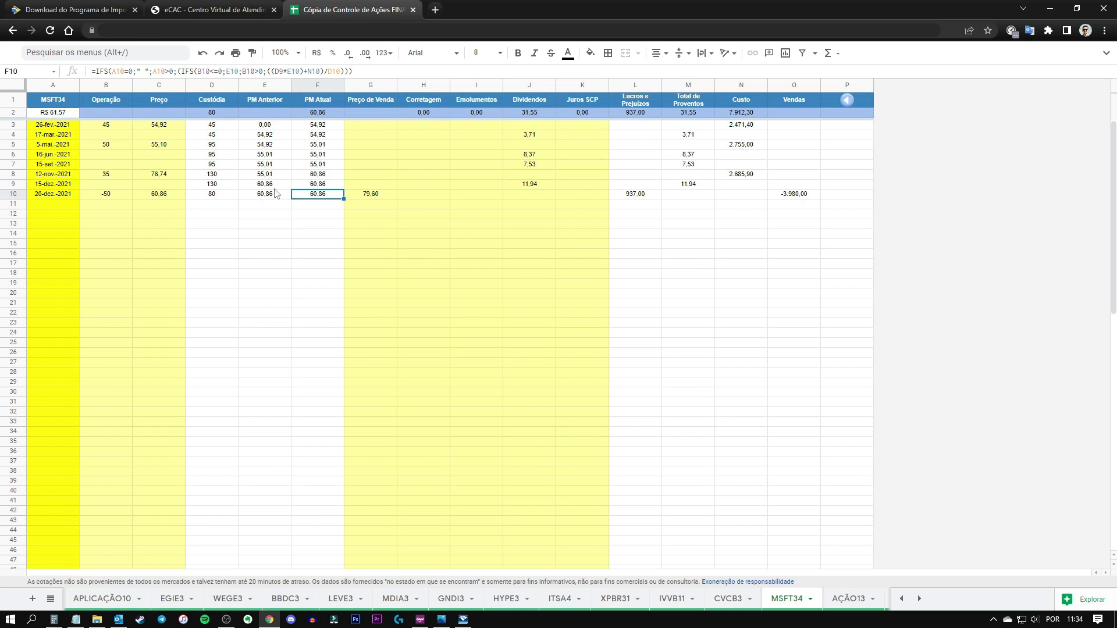
click(23, 135)
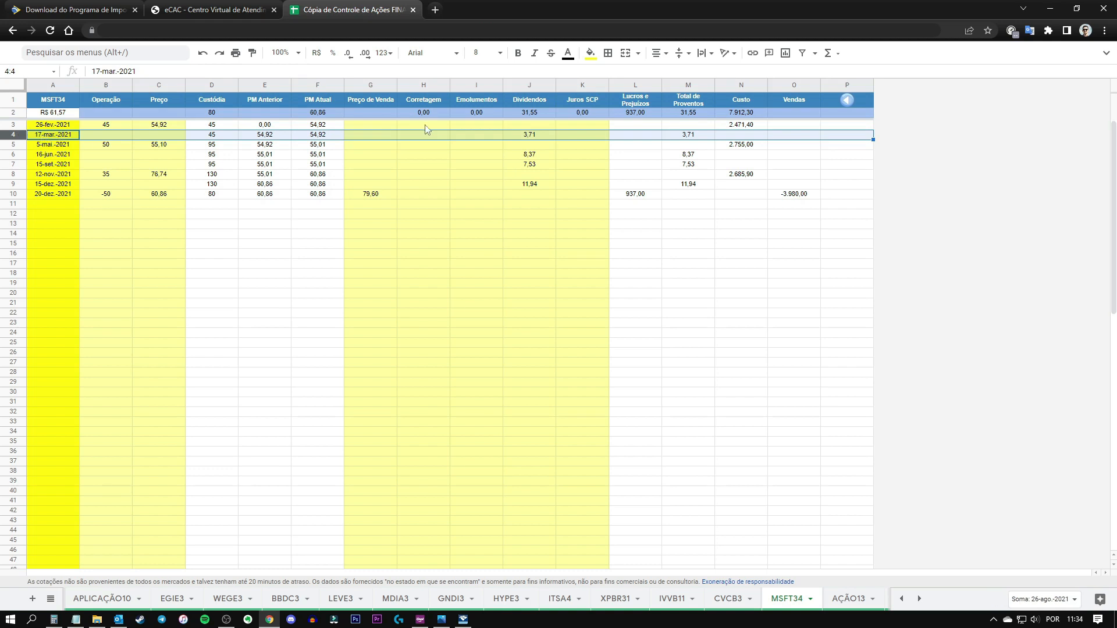
click(16, 155)
click(15, 164)
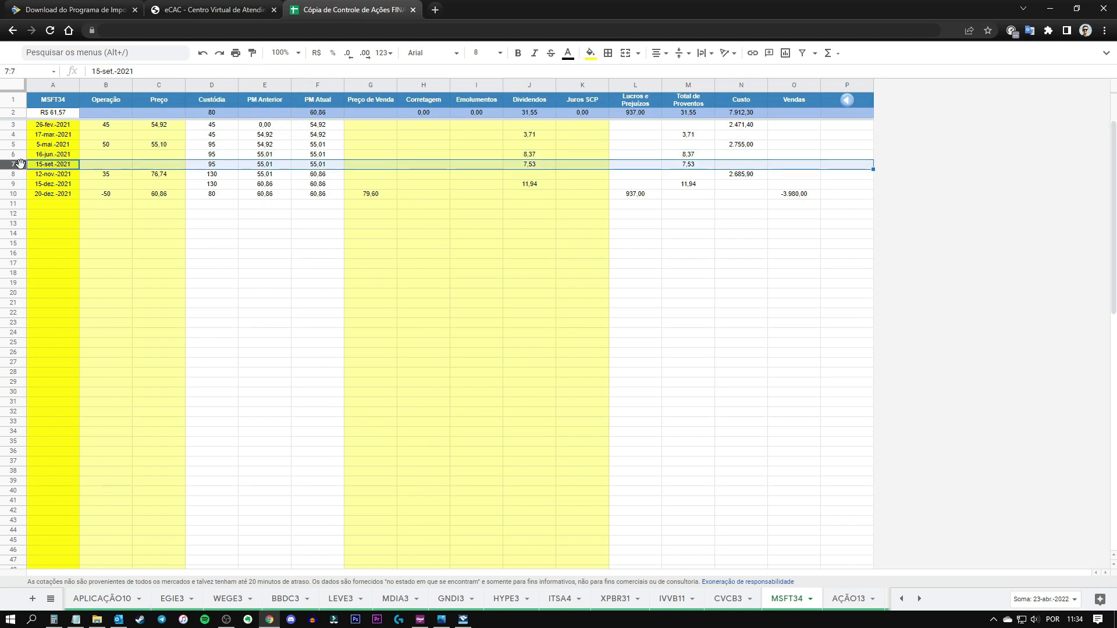
click(12, 186)
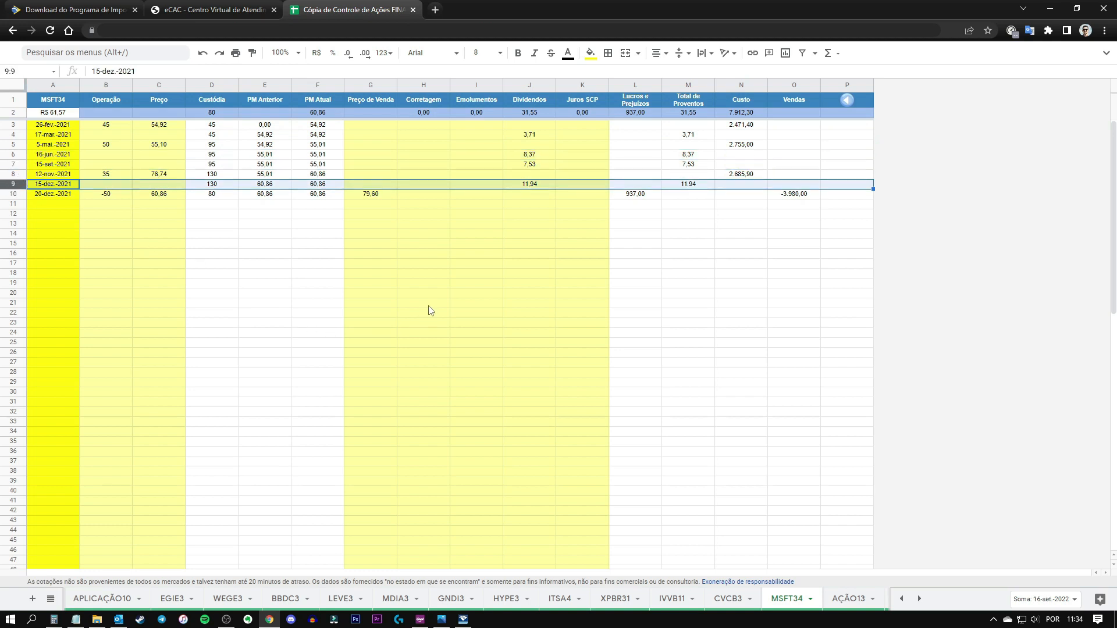
click(457, 255)
drag(527, 135, 533, 186)
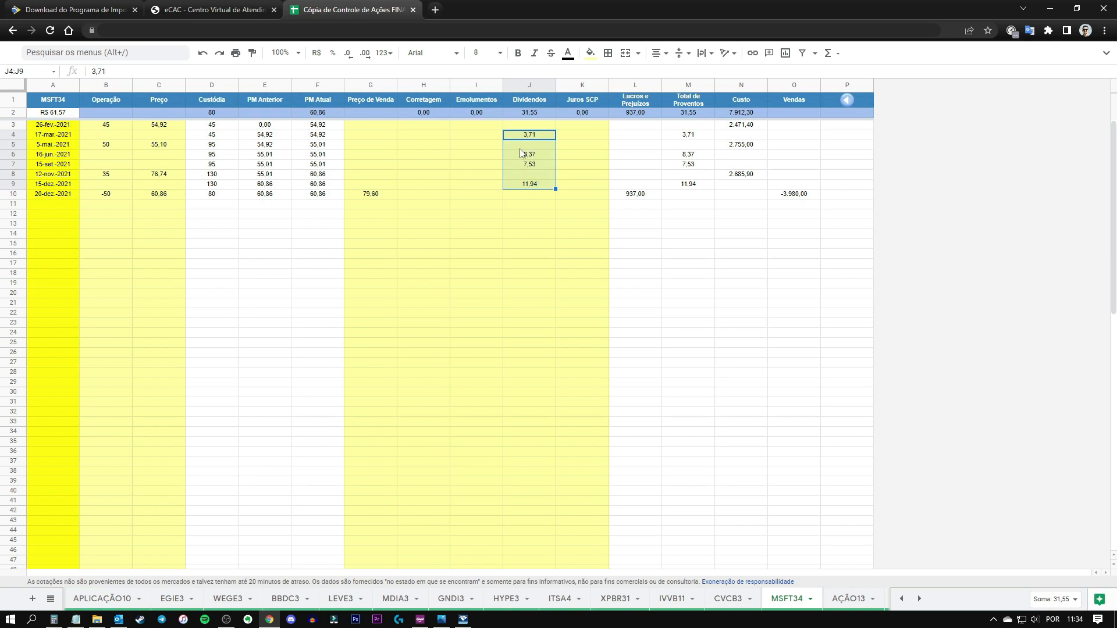
click(529, 274)
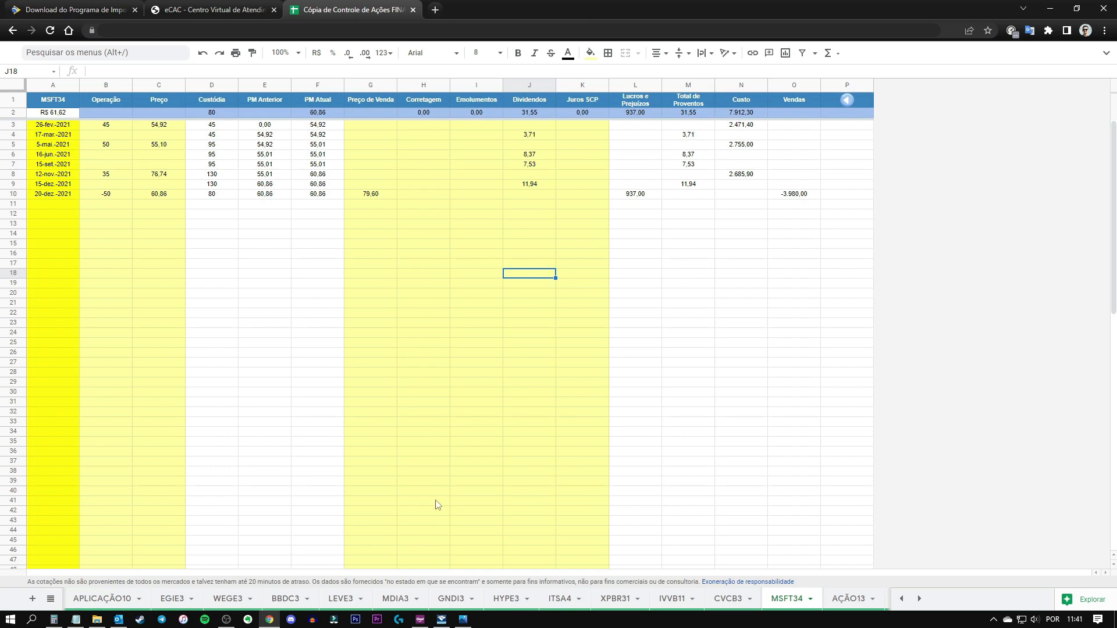
- Consult the monthly progressive tax table in the TABELA IR.jpg image, and return to the MSFT34 spreadsheet
click(465, 620)
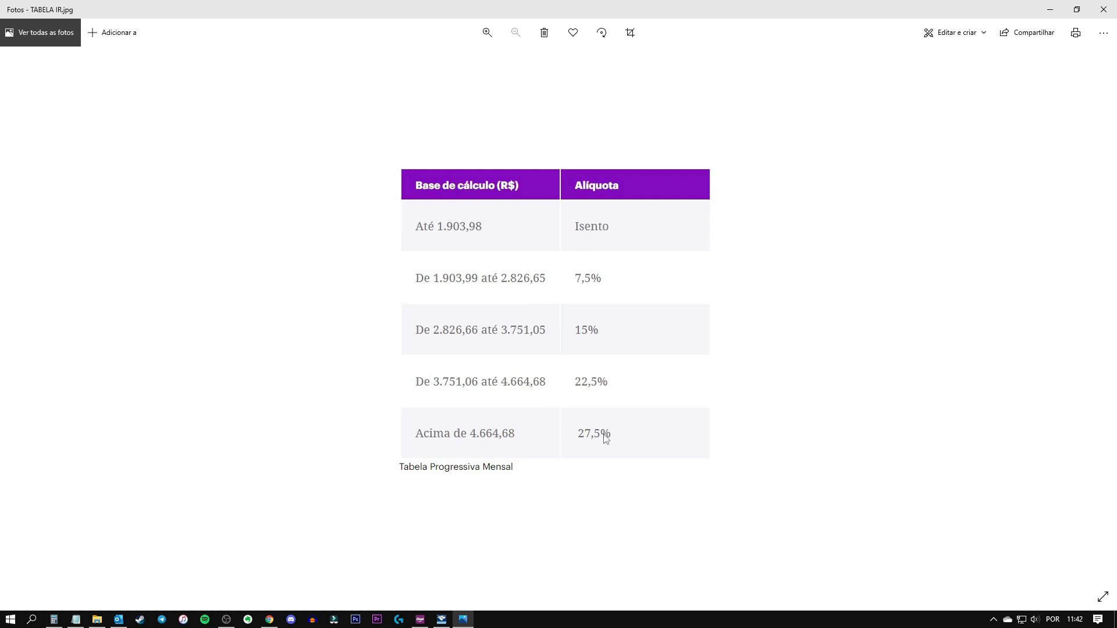
click(459, 622)
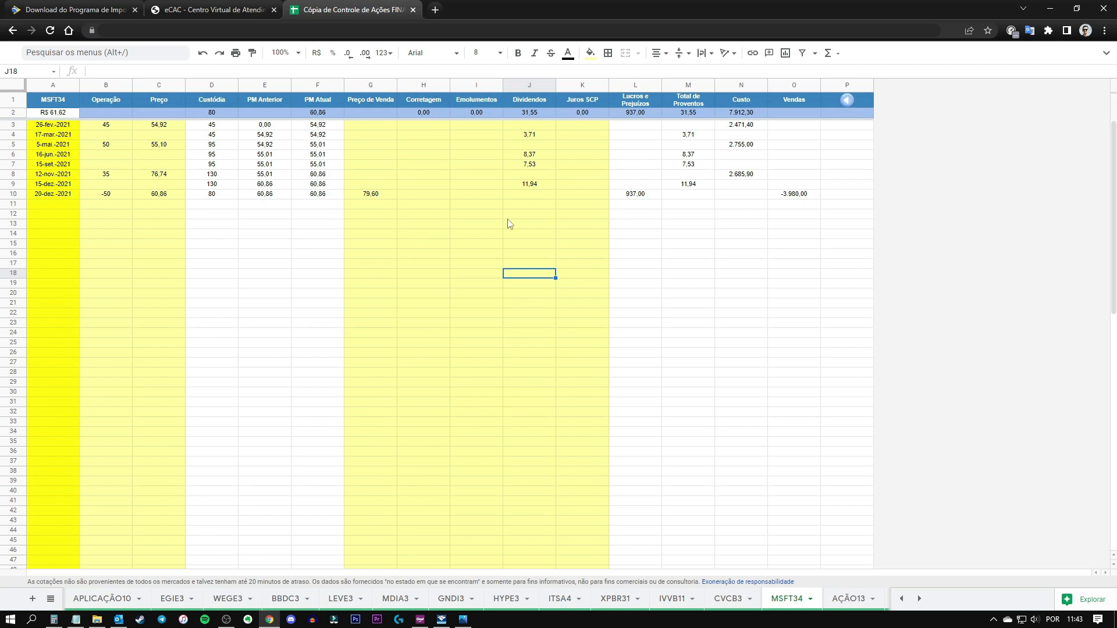
- Look up the March dividend, switch to IRPF 2022 and open Outras Informações under Rend. Trib. Recebidos de PF/Exterior
click(529, 138)
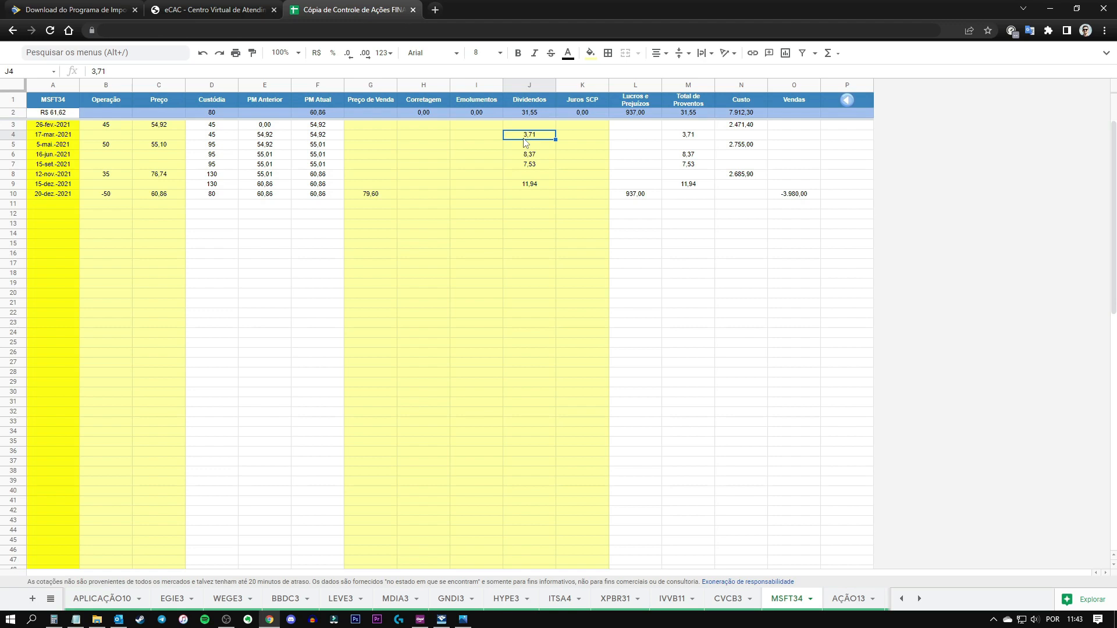
click(442, 620)
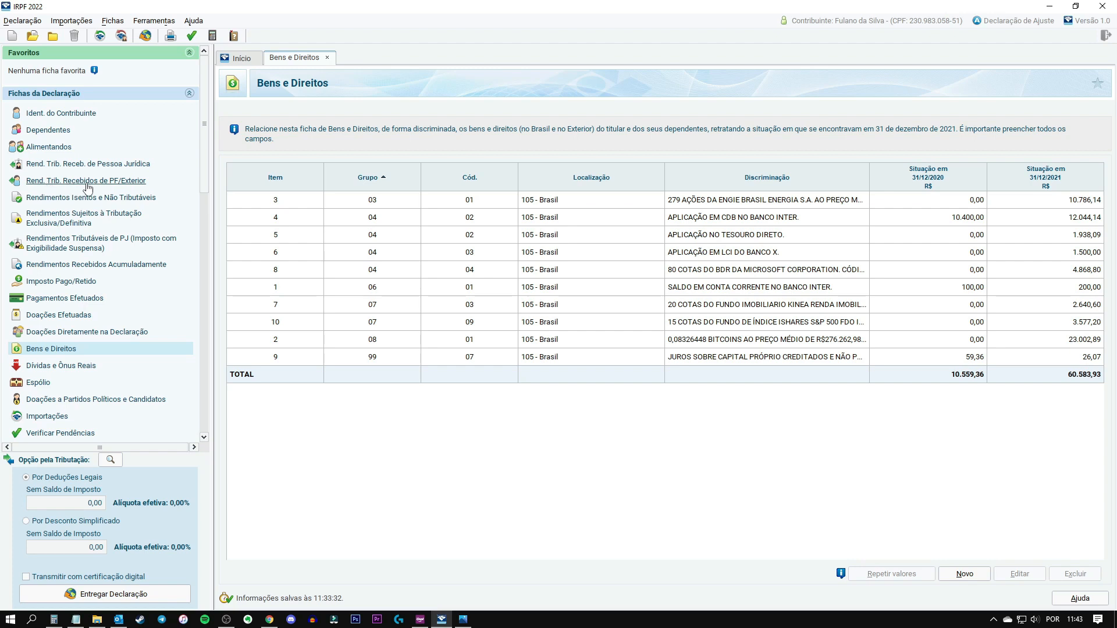
click(131, 185)
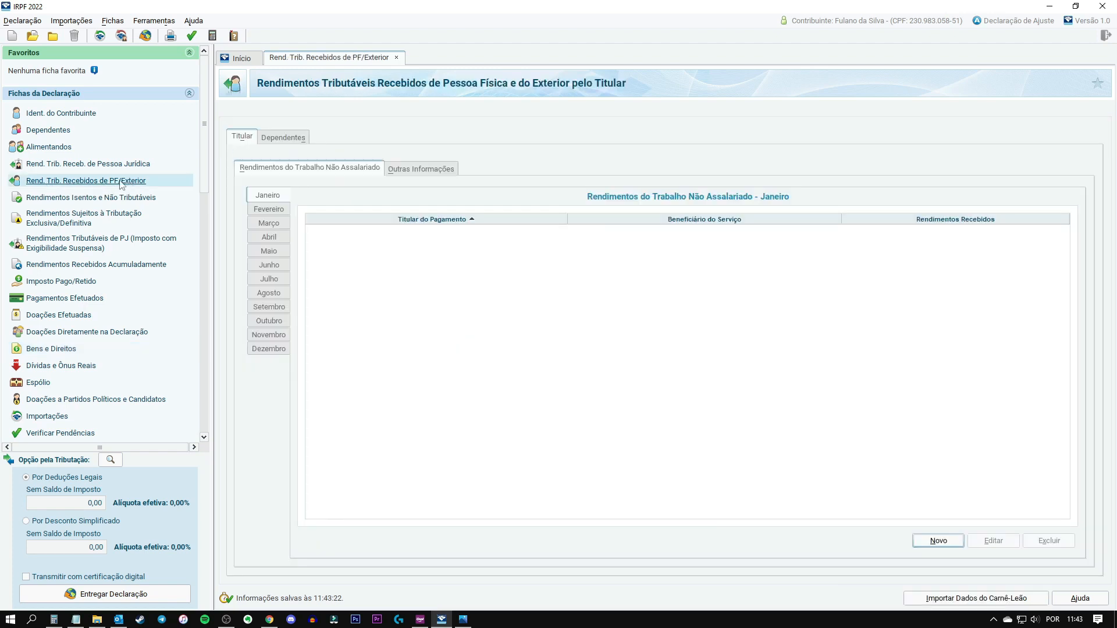
click(394, 173)
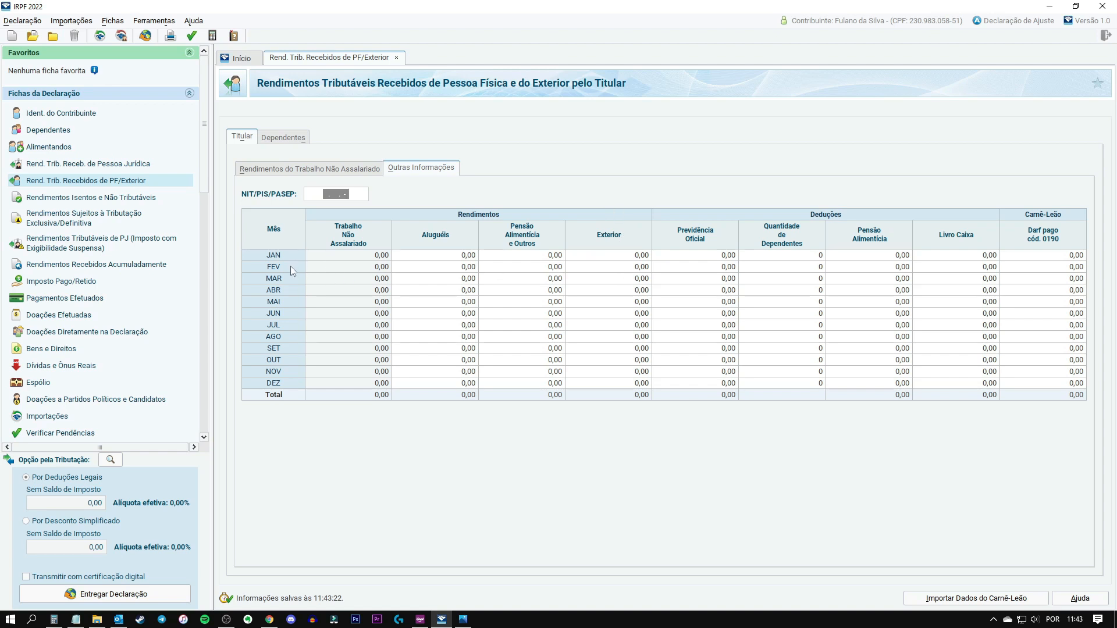
- Recheck the March dividend in the spreadsheet and set the titular's Exterior income for MAR to 3,71 in IRPF 2022
key(alt+Tab)
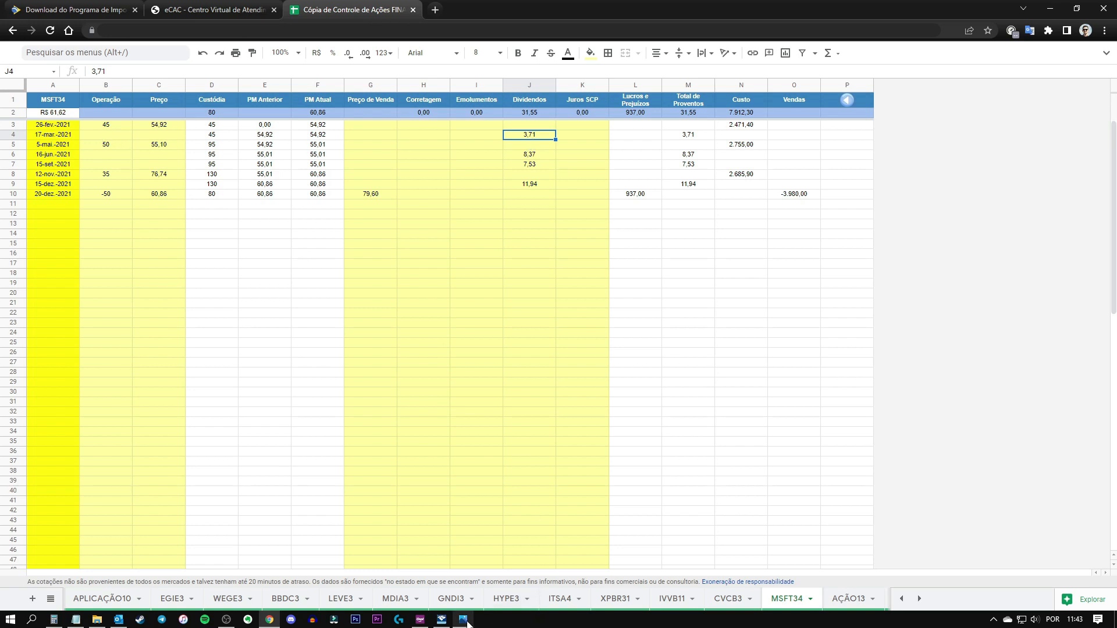
click(442, 619)
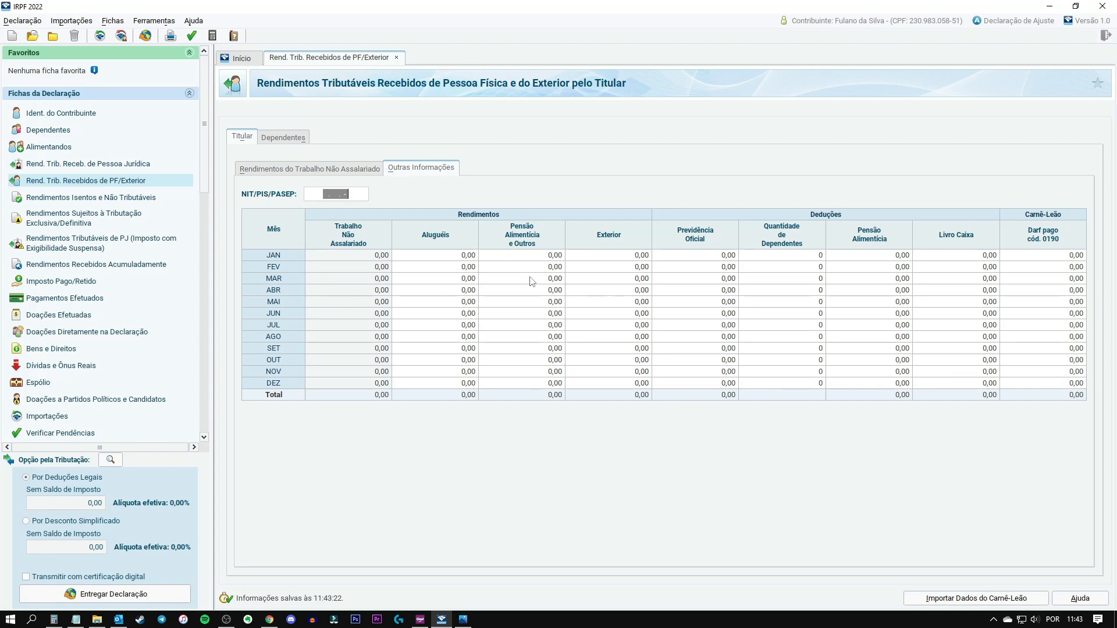
click(614, 280)
text(3,71)
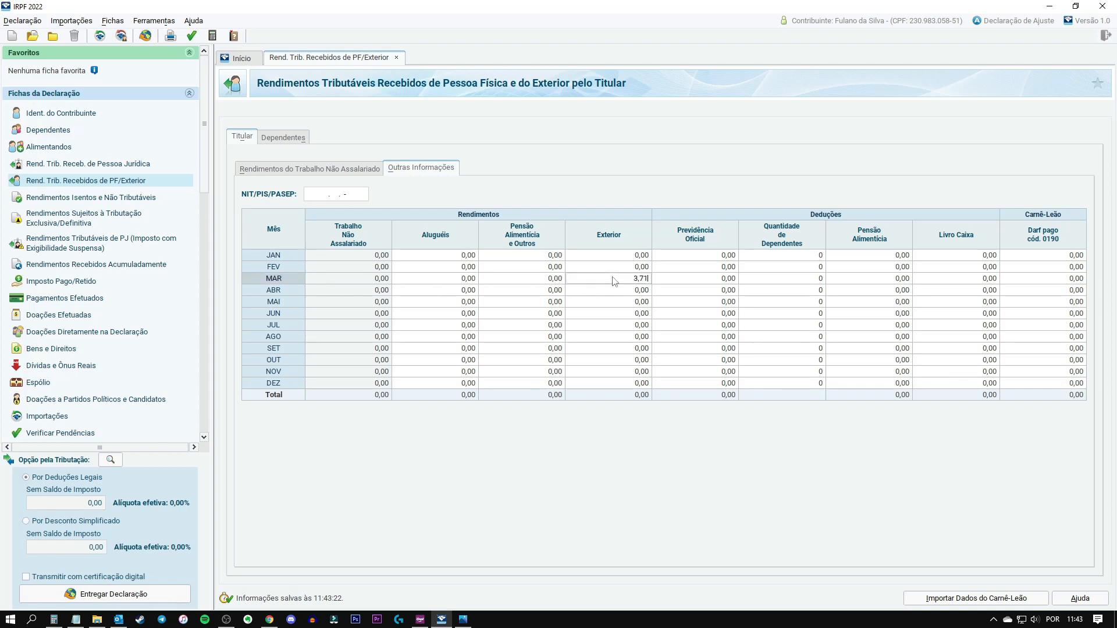
- Look up the June dividend in the MSFT34 spreadsheet and set the Exterior income for JUN to 8,37 in IRPF 2022
click(273, 621)
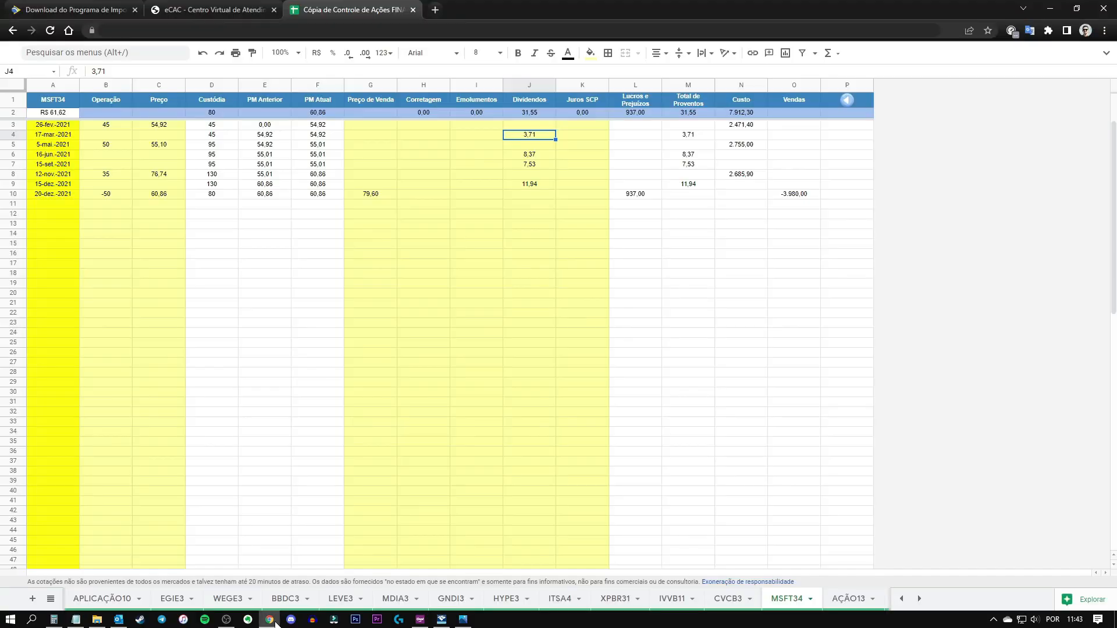
click(551, 156)
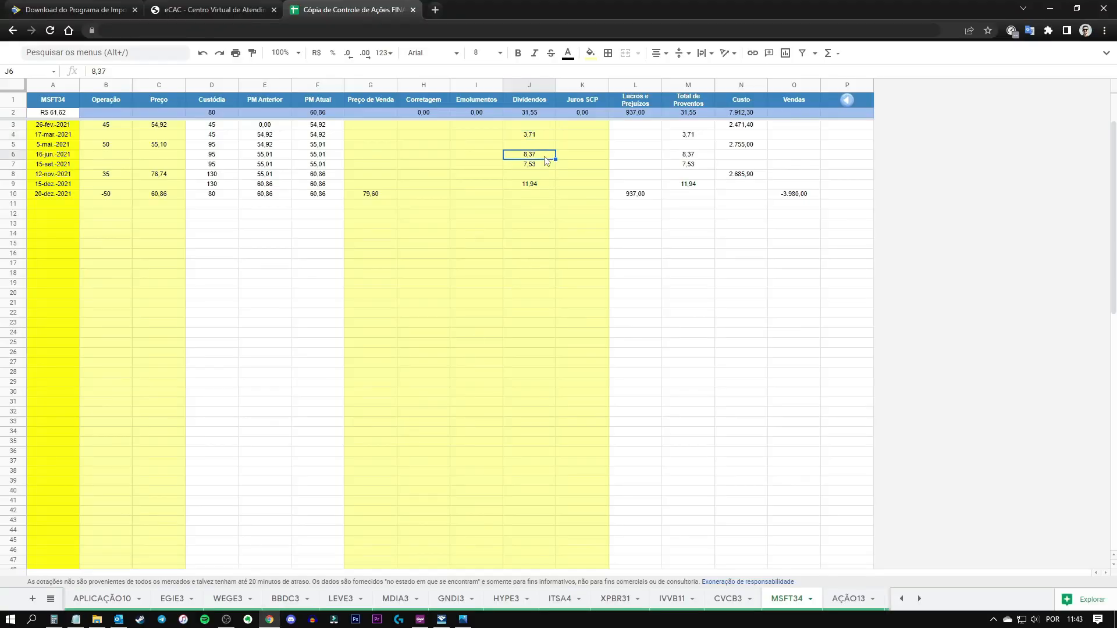
click(269, 620)
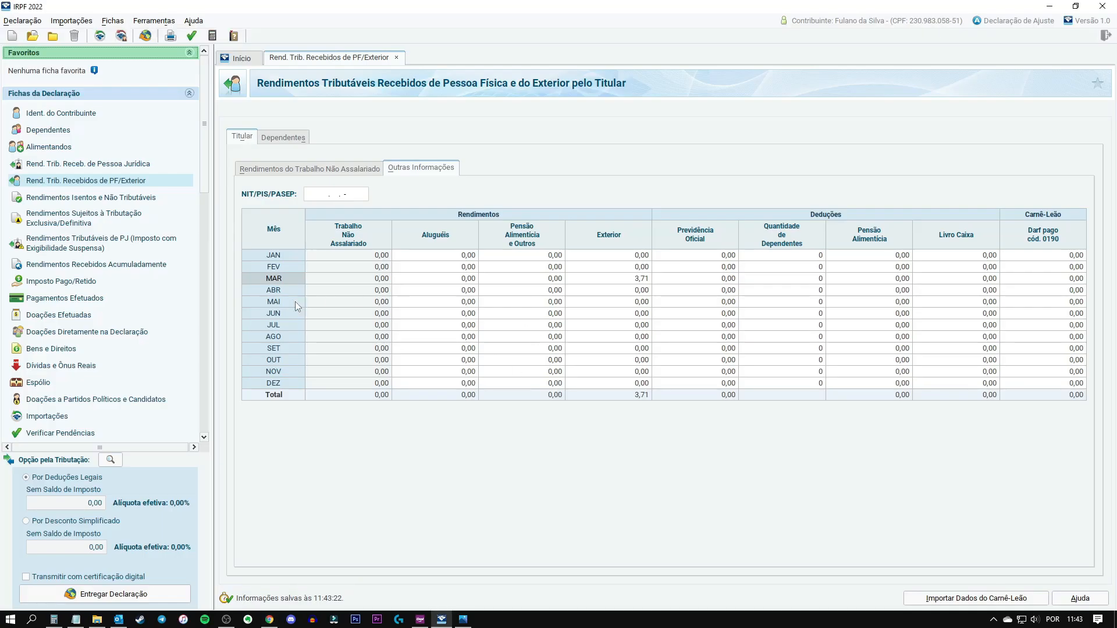
click(623, 314)
text(8,37)
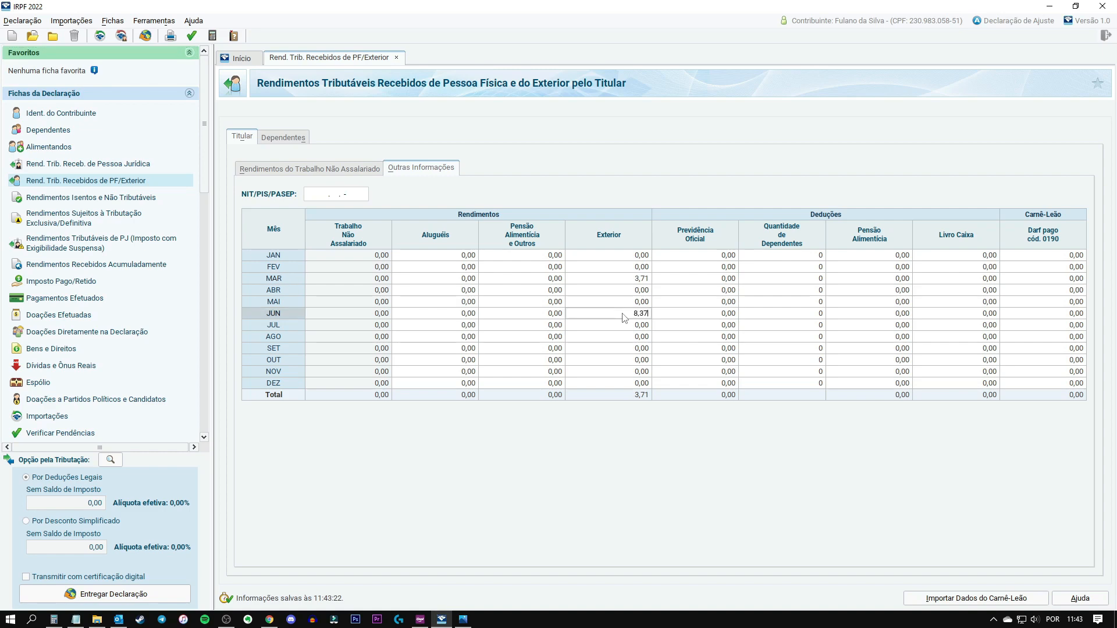
- Look up the September dividend in the MSFT34 spreadsheet and set the Exterior income for SET to 7,53 in IRPF 2022
click(269, 620)
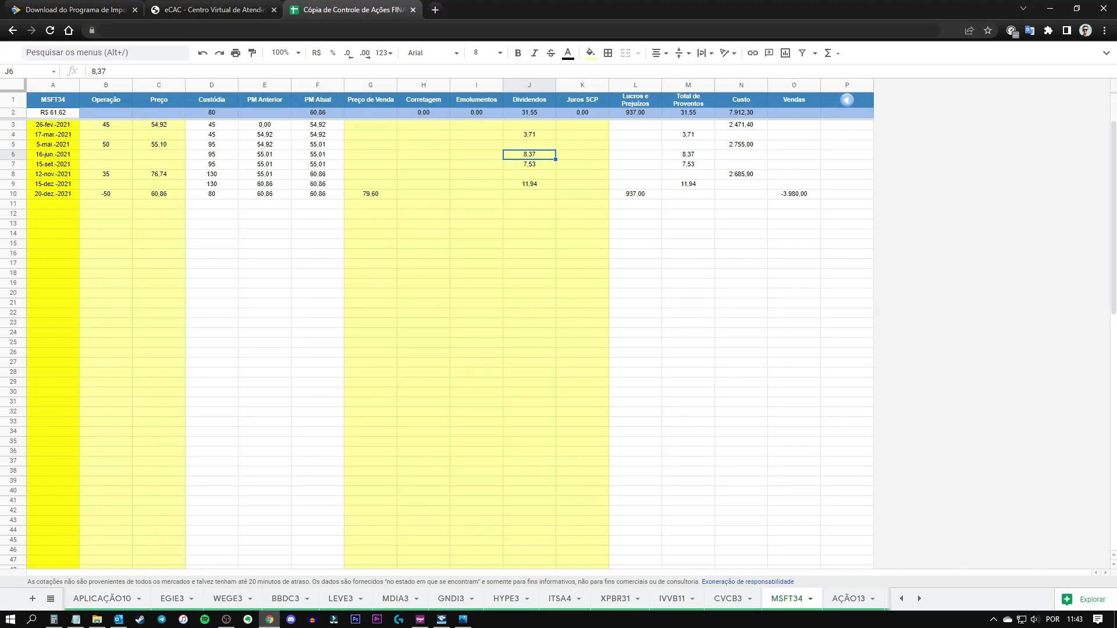
click(519, 166)
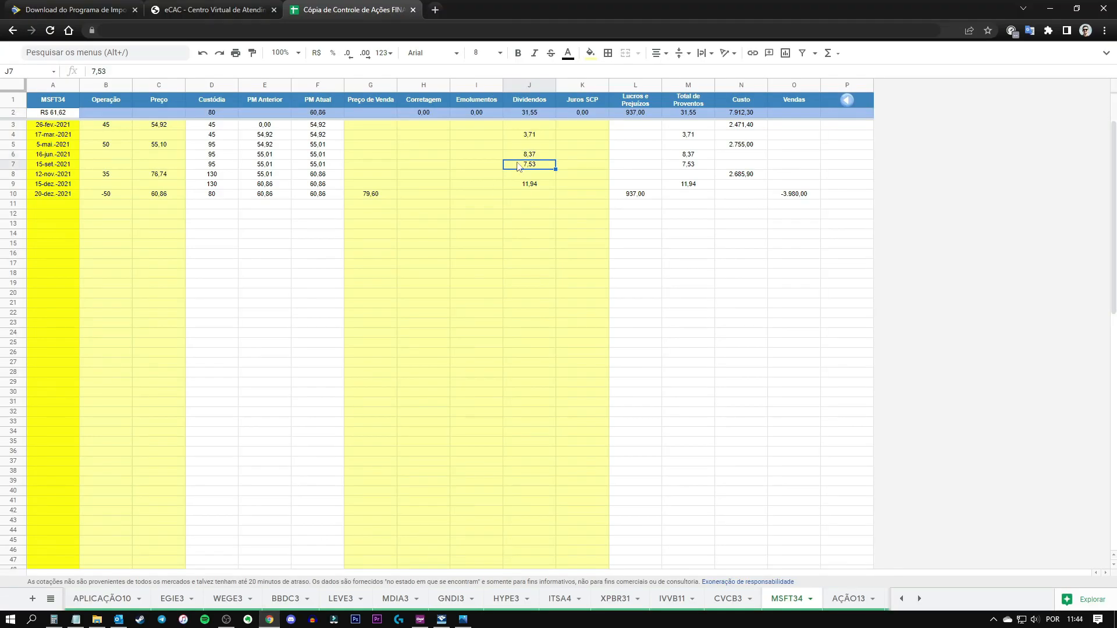
click(270, 620)
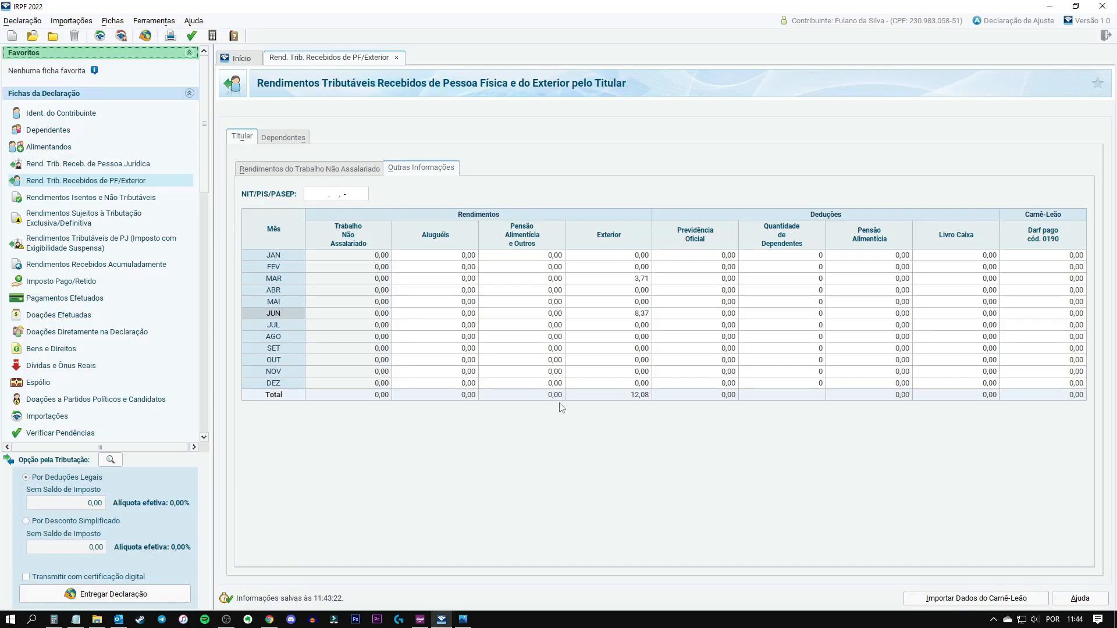
click(627, 348)
text(7,53)
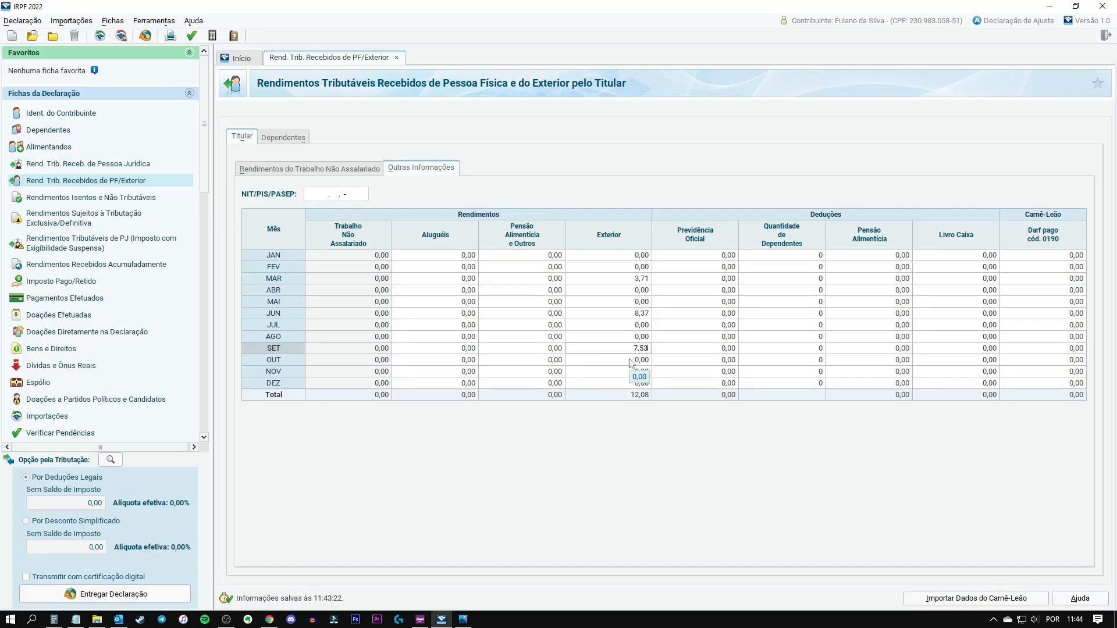
- Look up the December dividend in the MSFT34 spreadsheet and set the Exterior income for DEZ to 11,94 in IRPF 2022
click(270, 620)
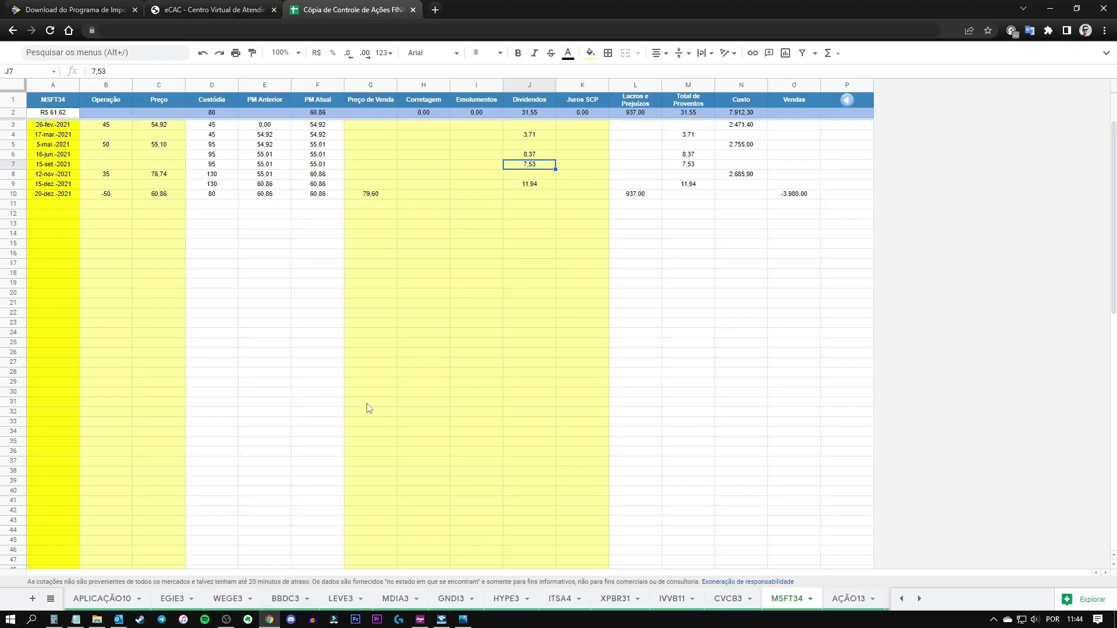
click(534, 187)
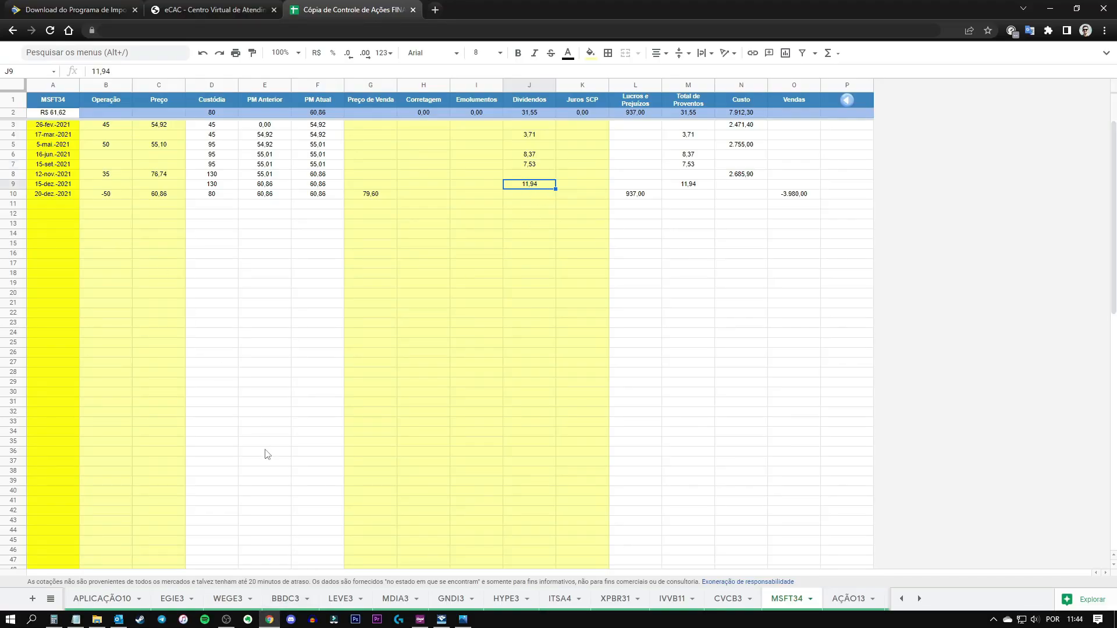
click(269, 620)
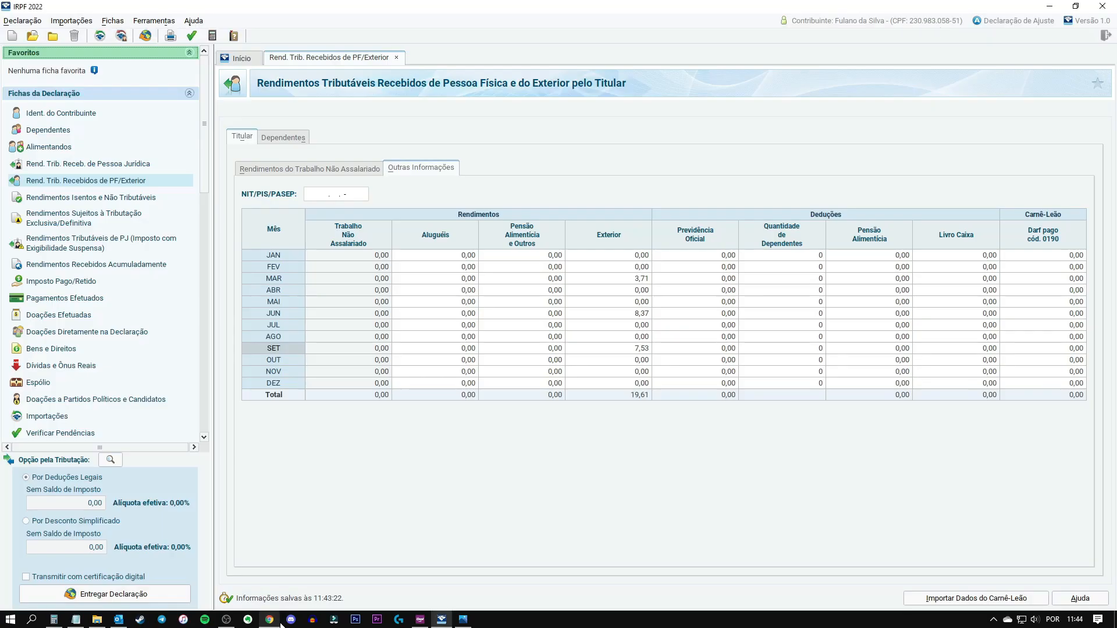
click(634, 383)
text(11,94)
key(Tab)
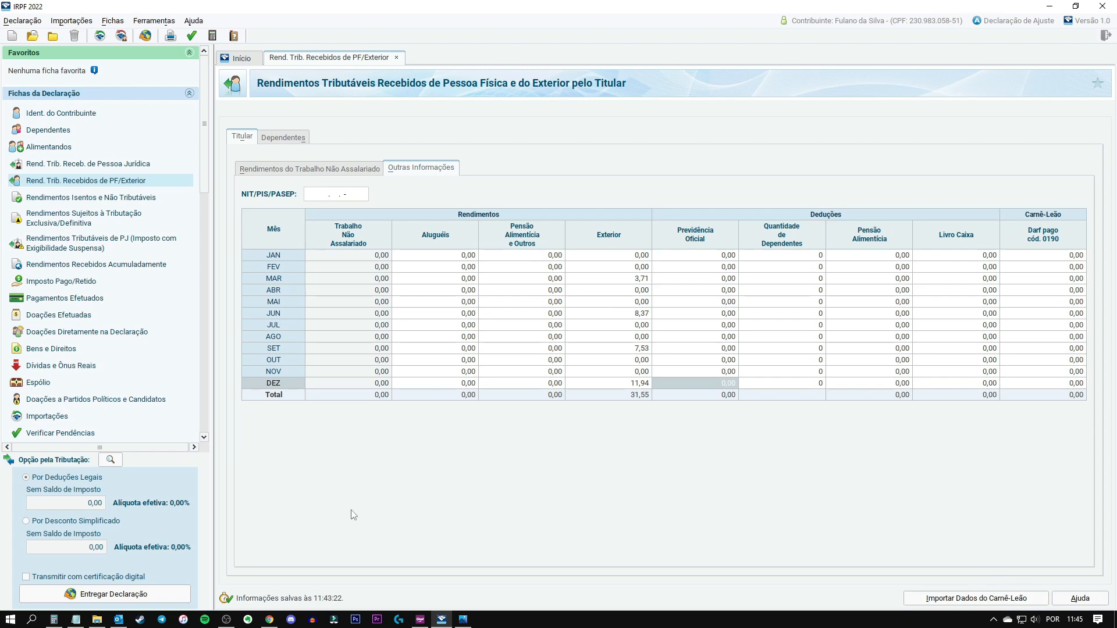
- Switch to the e-CAC portal in the browser, sign in with gov.br and access Carnê-Leão through Meu Imposto de Renda
click(277, 621)
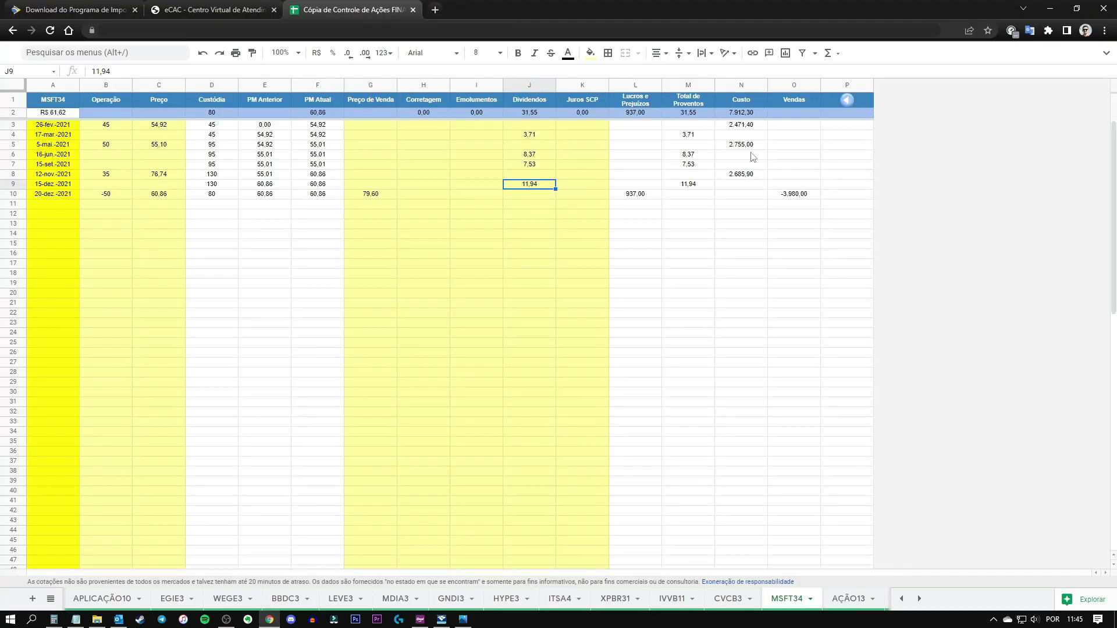
click(198, 9)
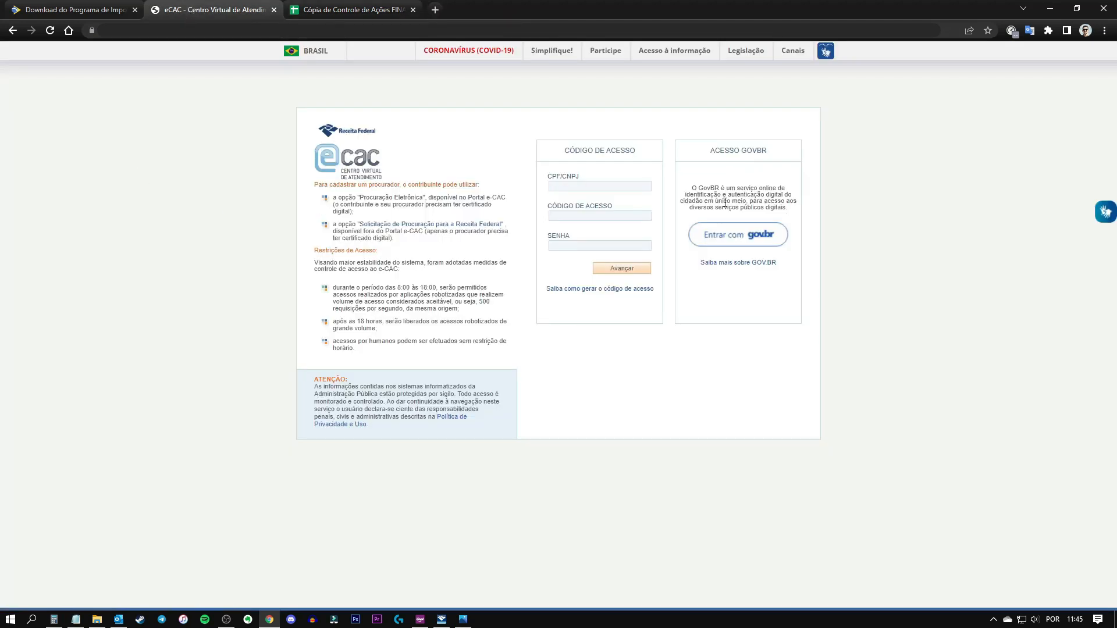
click(742, 245)
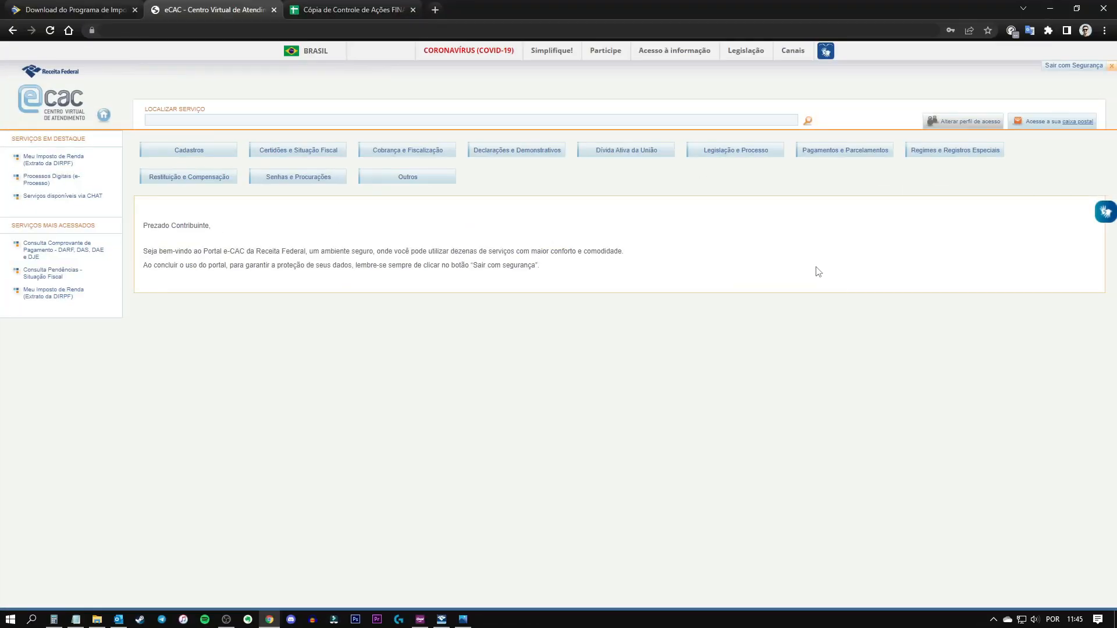
click(47, 161)
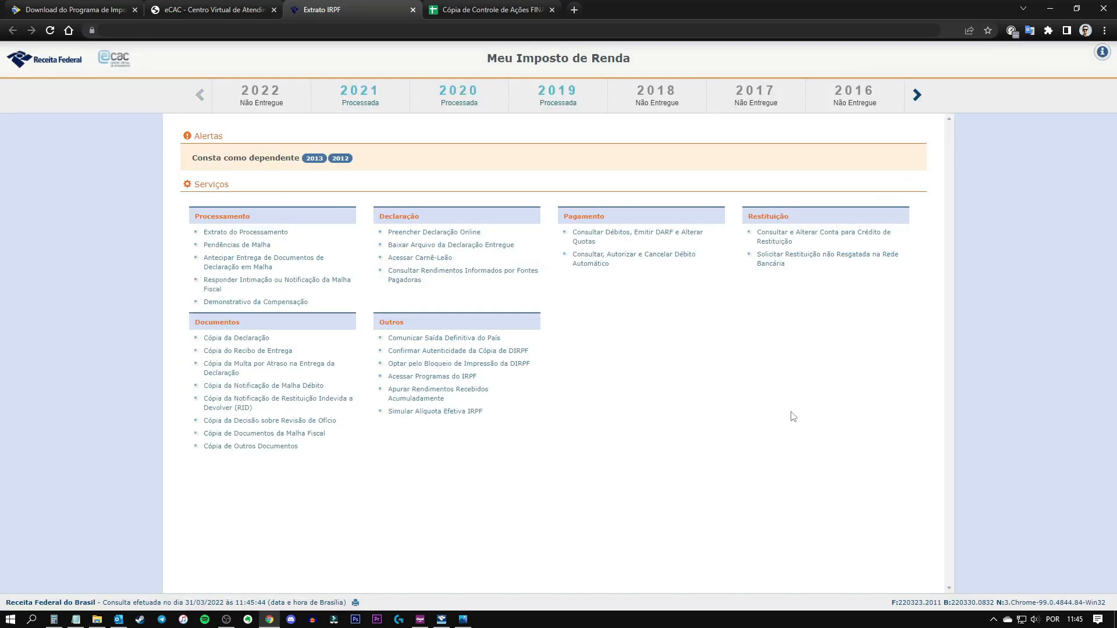
click(399, 260)
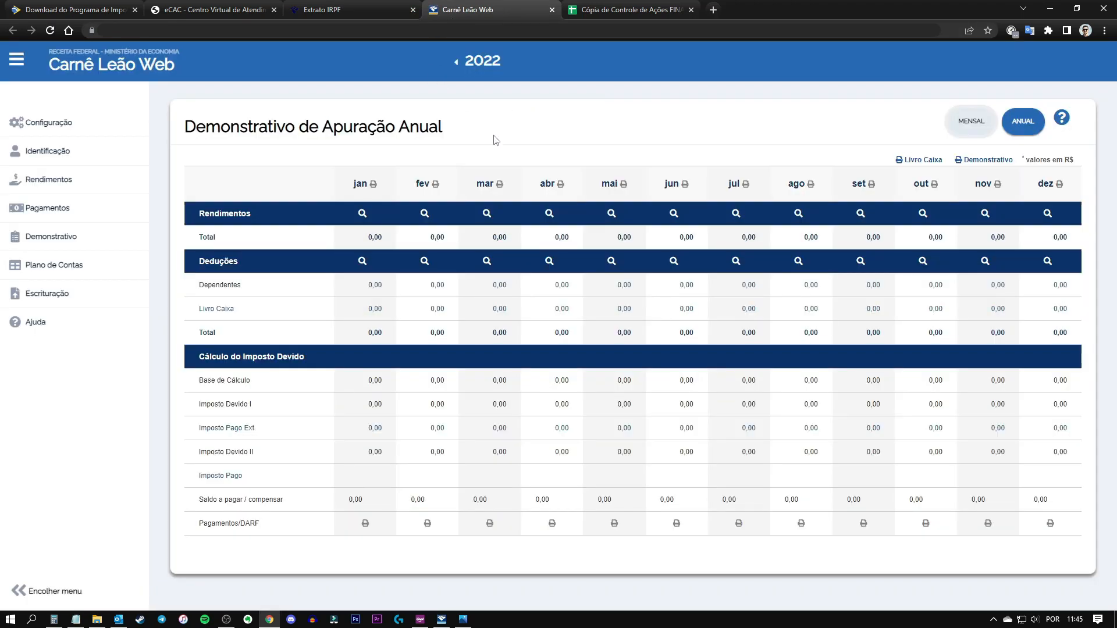
- Switch Carnê-Leão Web to the year 2021 and start a new entry in the Rendimentos list
click(456, 61)
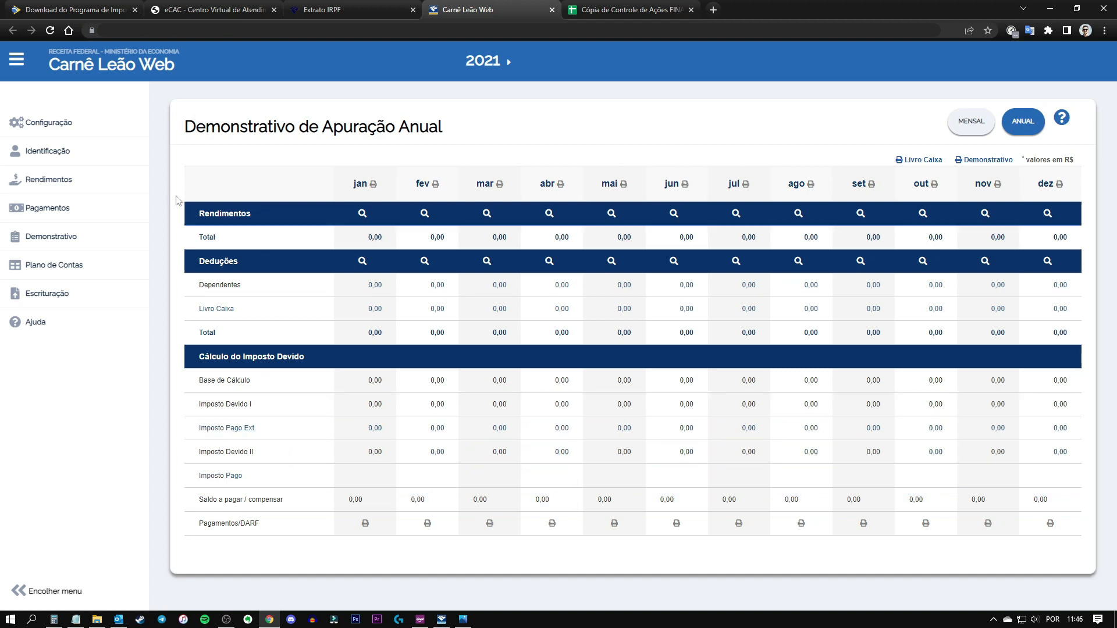
click(45, 184)
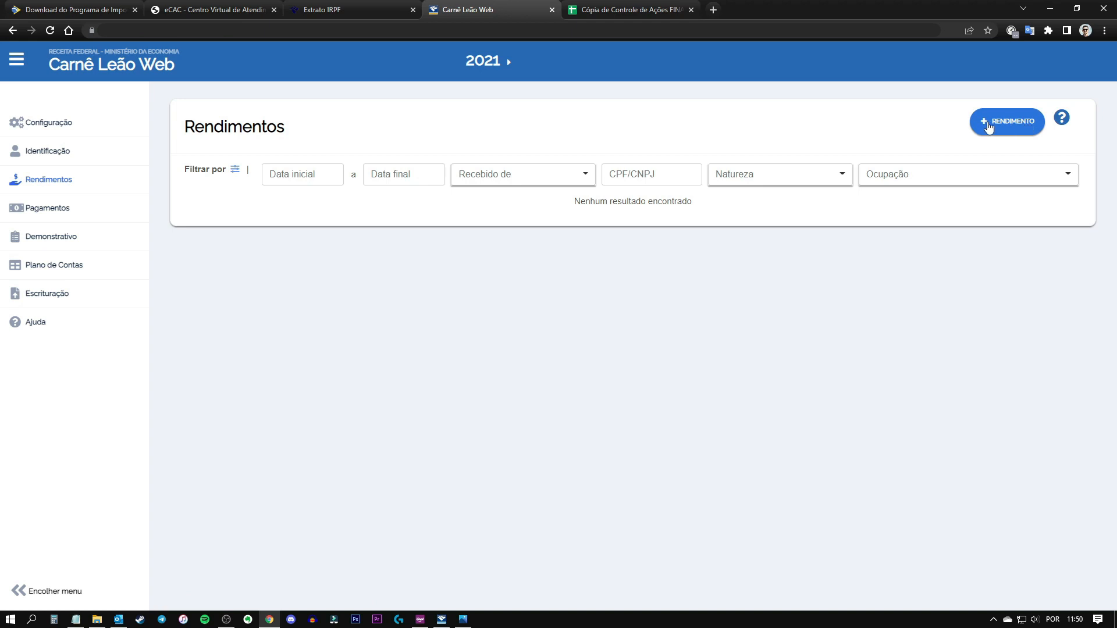
click(985, 120)
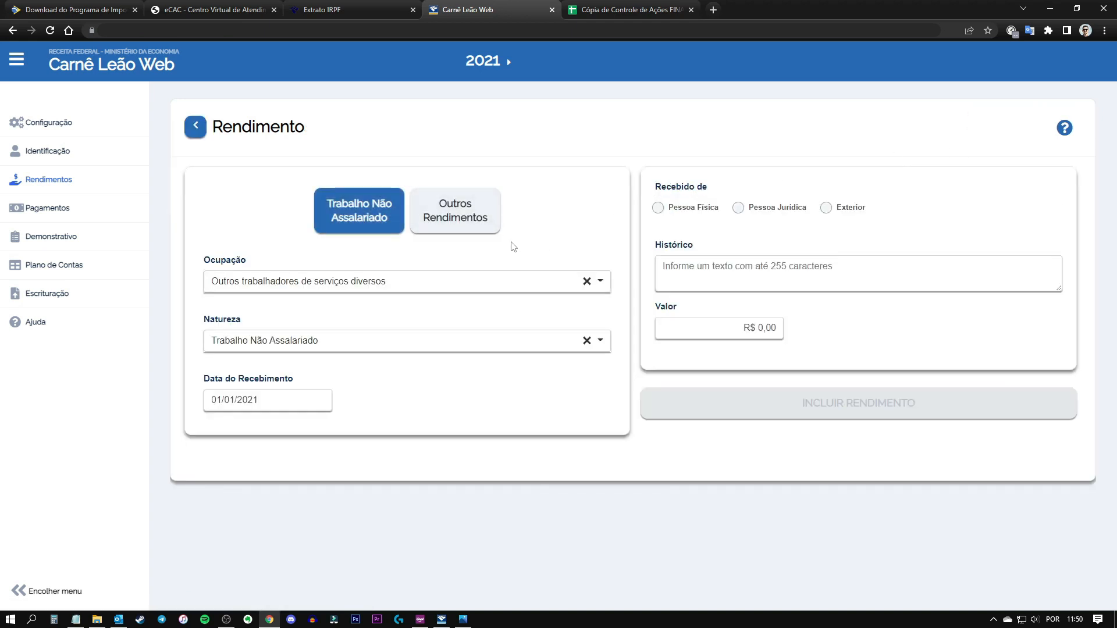
- Define the entry under Outros Rendimentos with nature Outros, receipt date 05/01/2021 and Exterior as the source
click(477, 218)
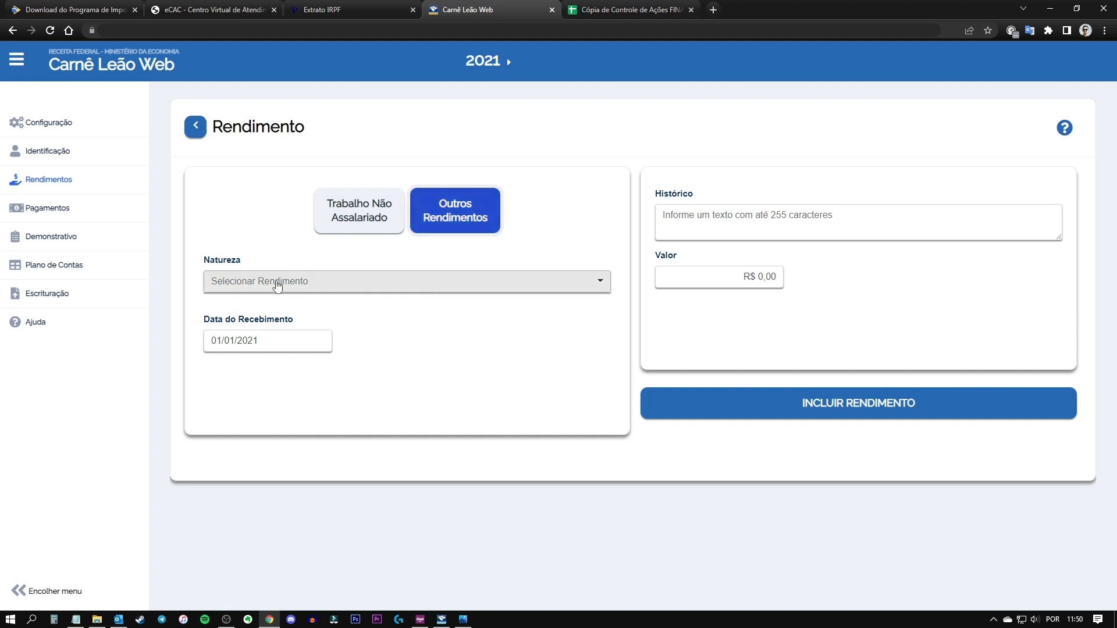
click(606, 284)
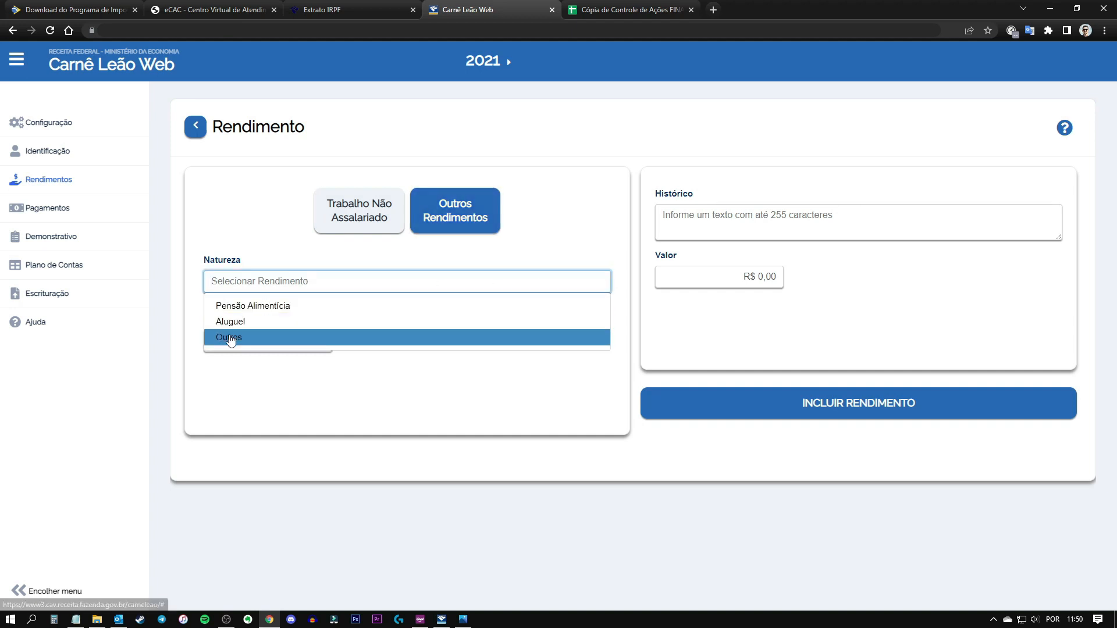
click(232, 336)
click(296, 345)
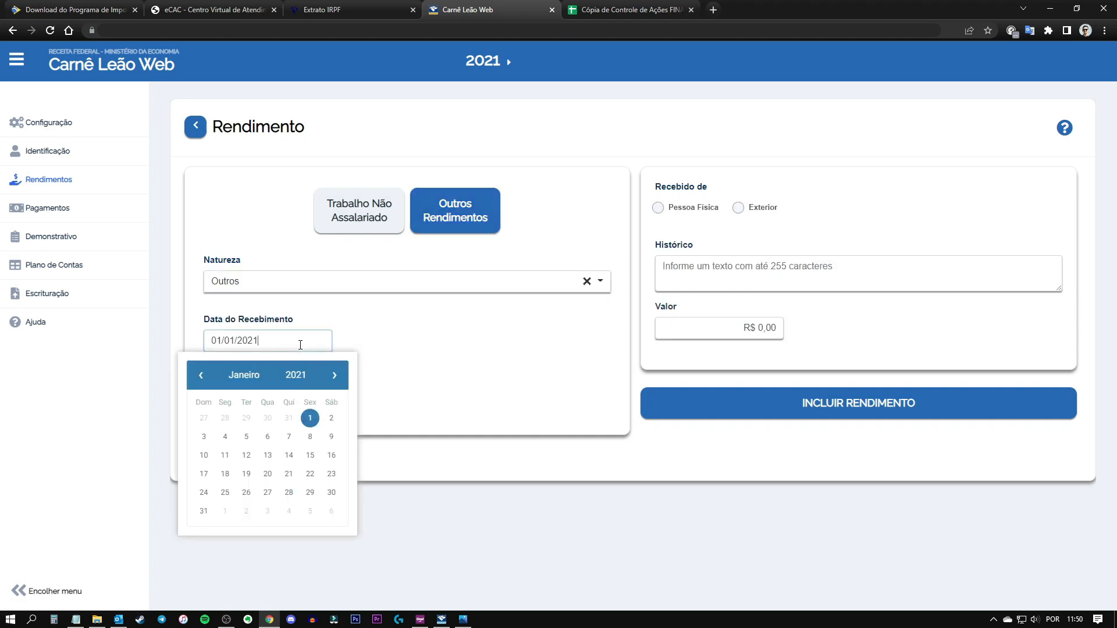
drag(297, 345, 176, 345)
text(05/01/2021)
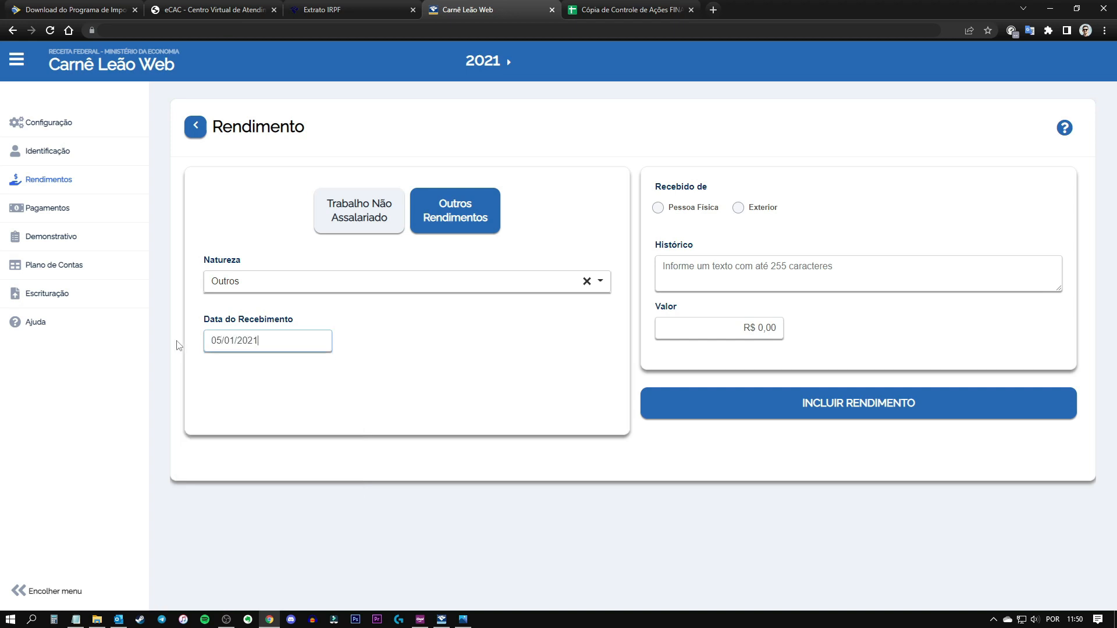
key(Tab)
click(739, 208)
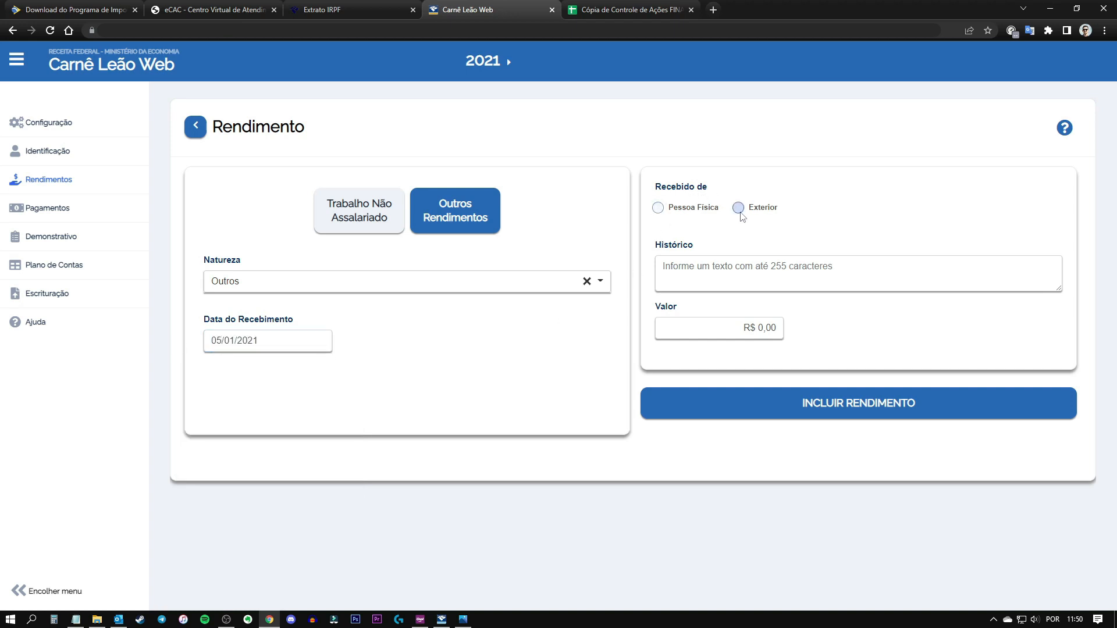
- Fill in the entry's Histórico with "DIVIDENDOS RECEBIDOS DO BDR XXXX CÓDIGO DE NEGOCIAÇÃO XXXX"
click(731, 274)
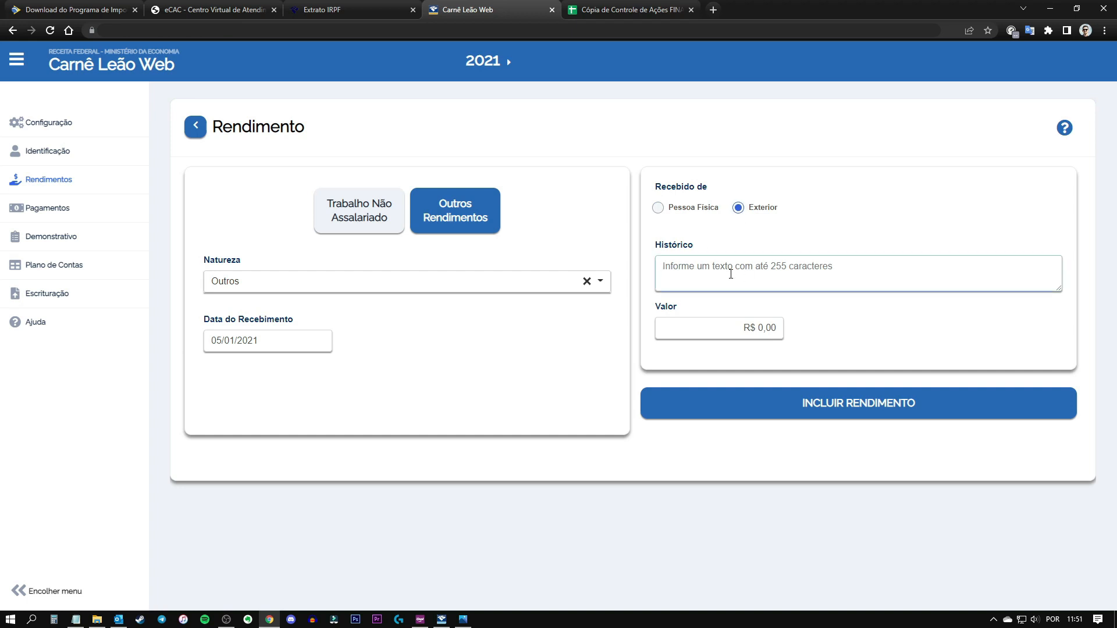
text(DIVIDENDOS )
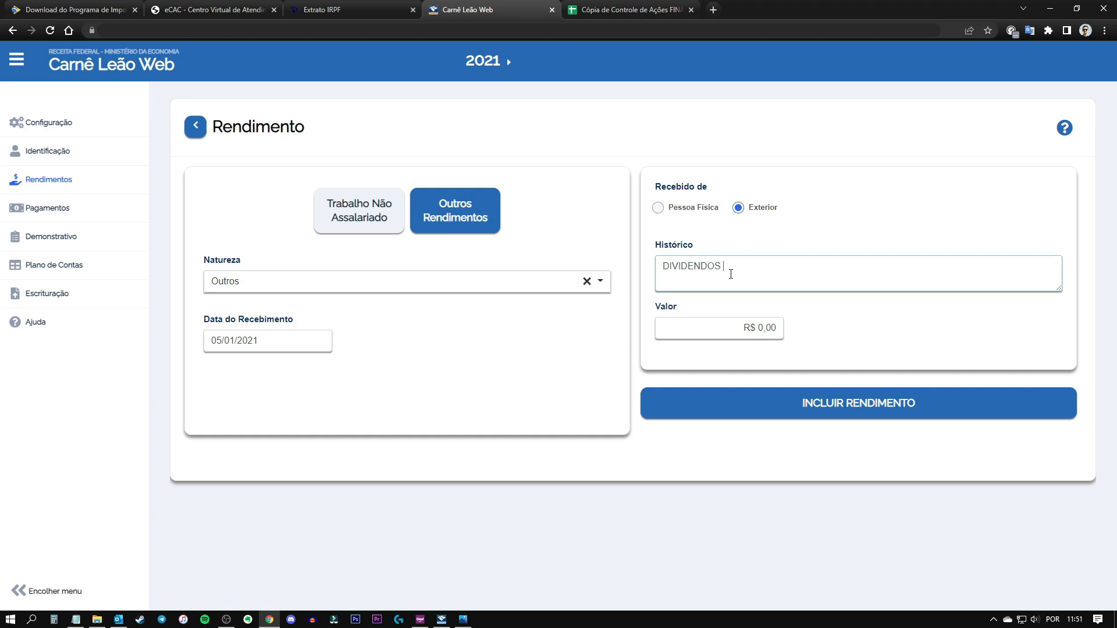
text(RECEBIDOS DO BDR XXXX CÓDIGO DE )
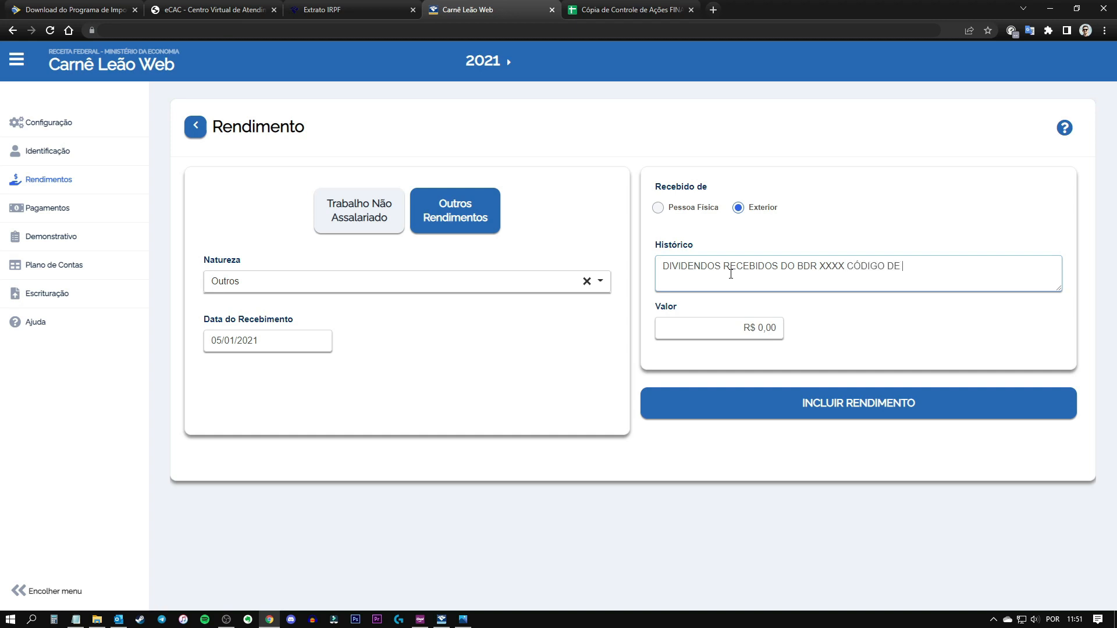
text(NEGOCIAÇÃO XXXX)
click(937, 235)
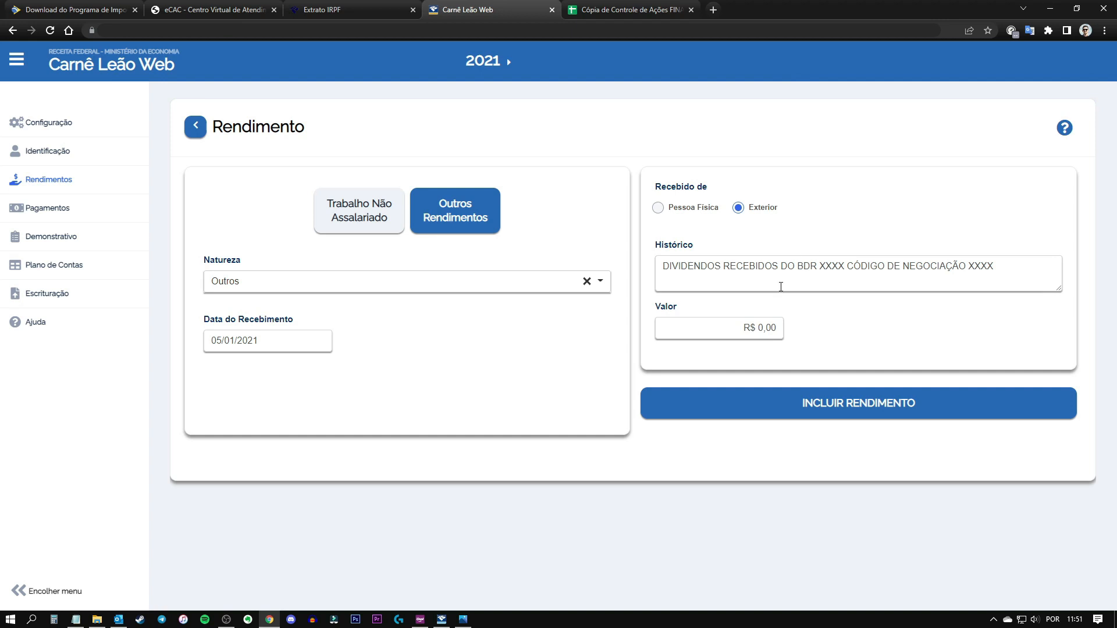
- Set the entry's Valor to R$ 3.000,00, and leave the form discarding the unsaved income
click(748, 328)
drag(749, 328, 807, 338)
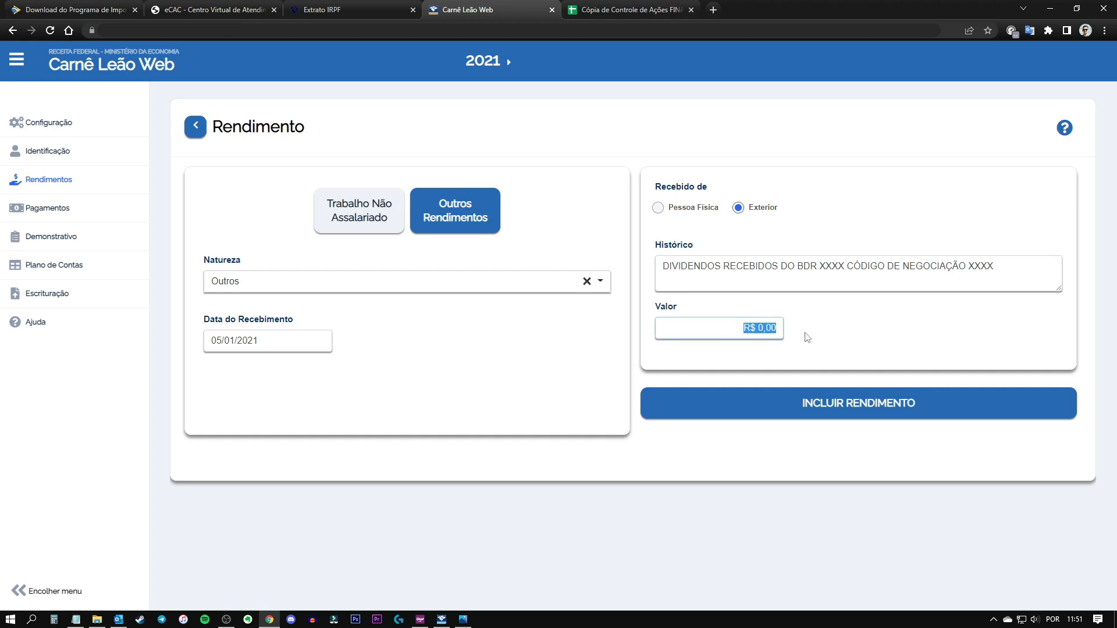
text(300000)
click(195, 126)
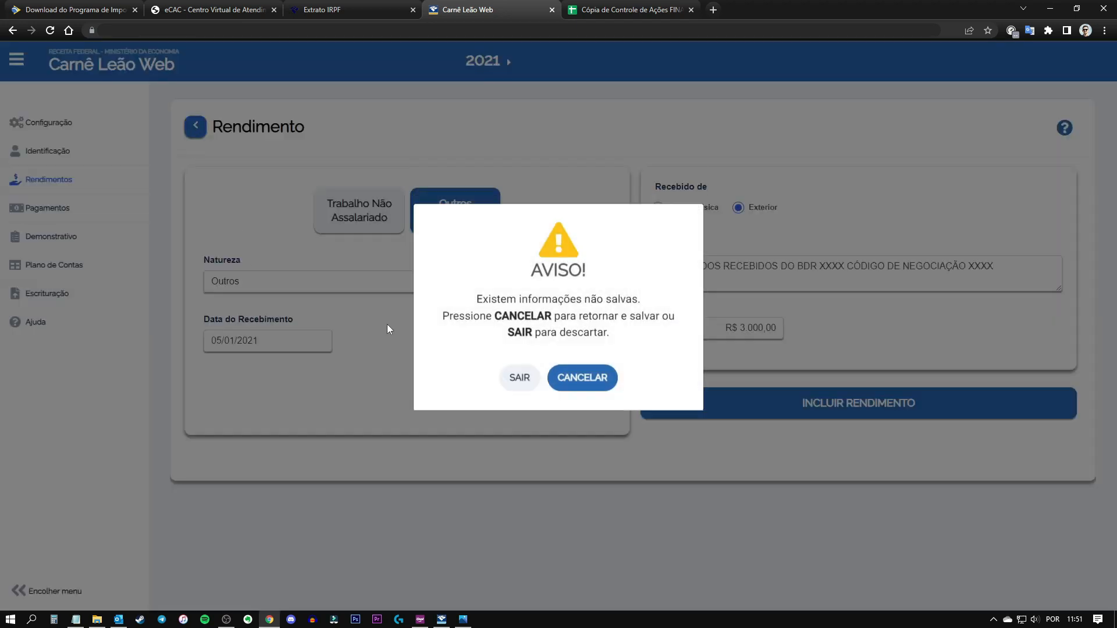
click(522, 398)
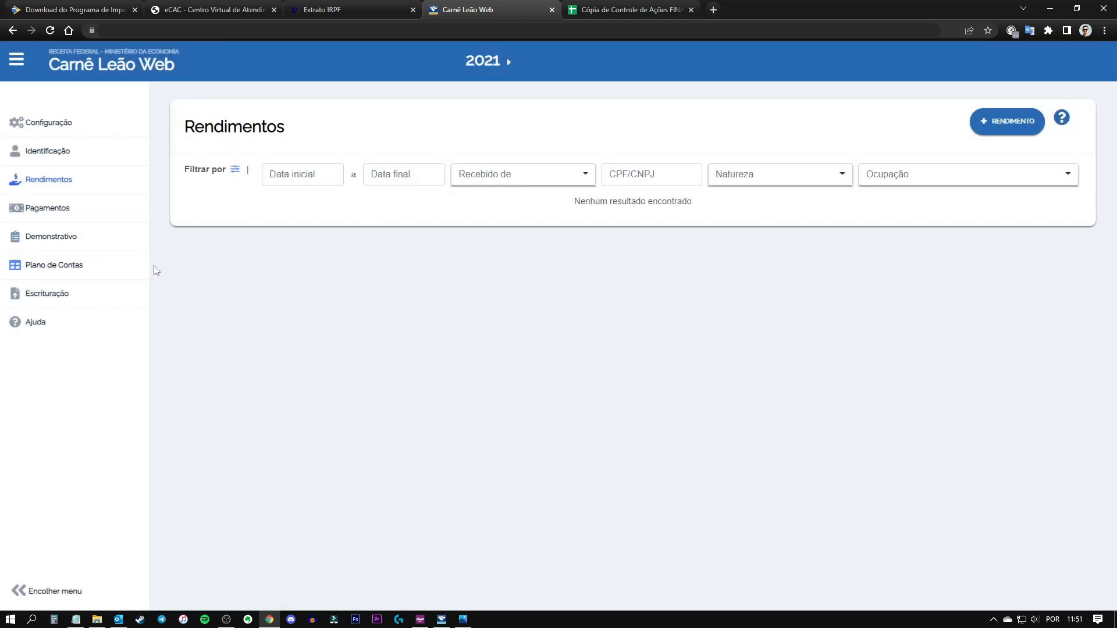
- Open the 2021 annual statement and examine its monthly compensation of tax paid abroad
click(49, 239)
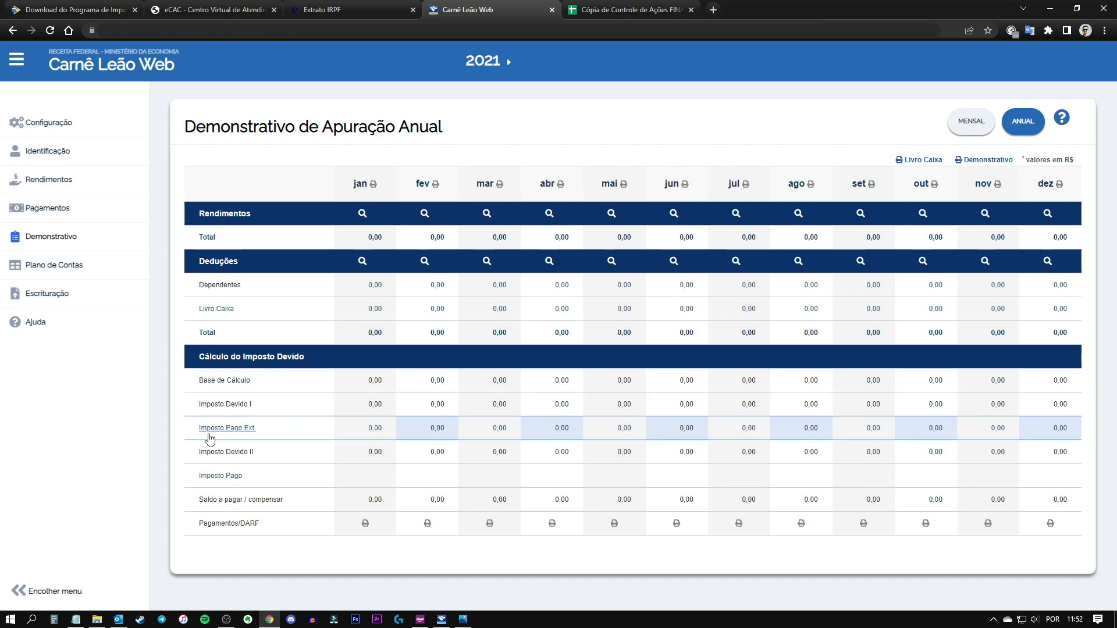
click(237, 429)
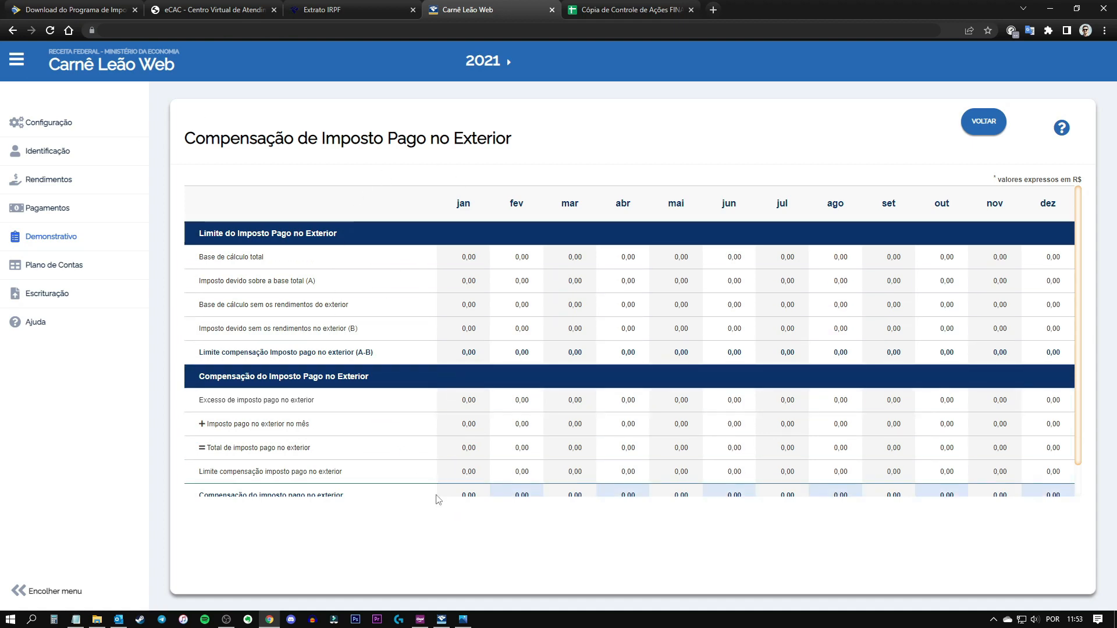
- Switch to IRPF 2022, view the Carnê-Leão import sign-in options for the Exterior income, and close them without importing
click(445, 621)
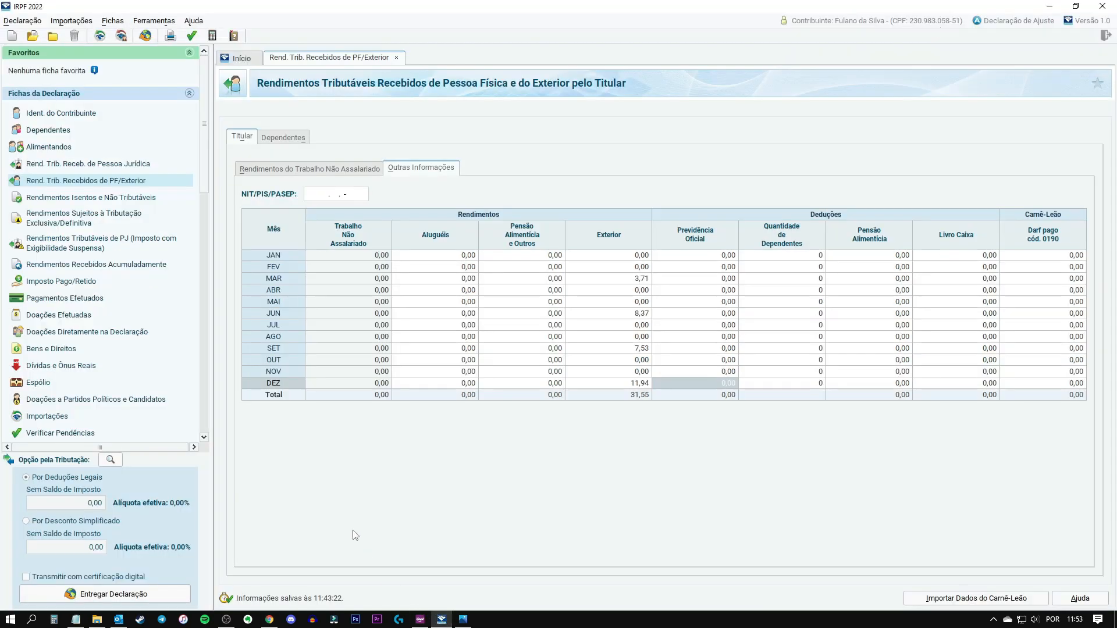
click(627, 279)
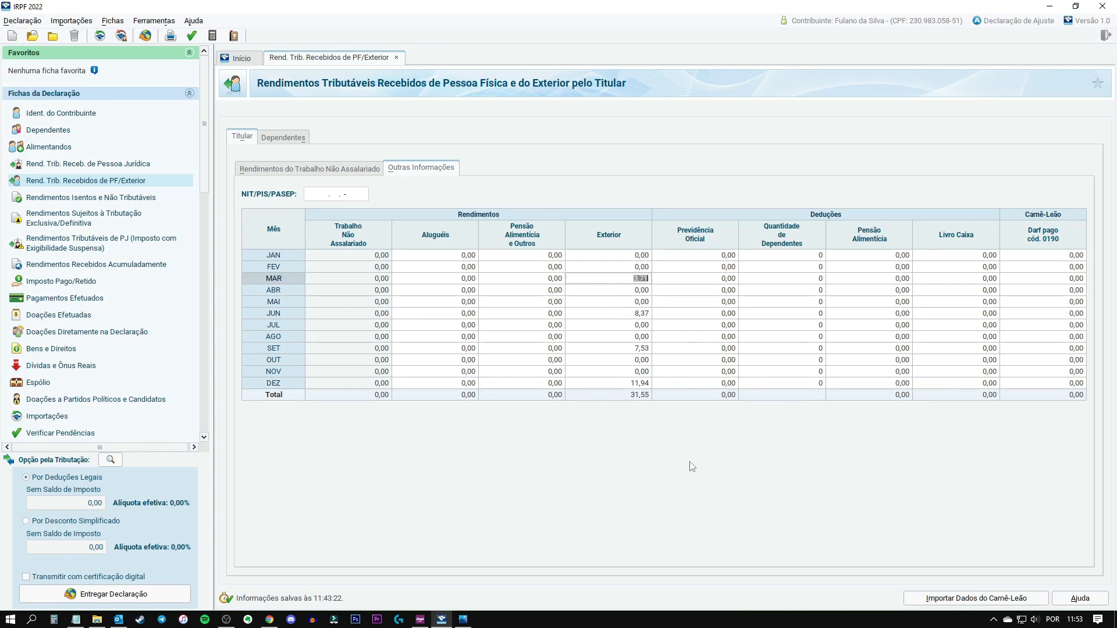
click(618, 283)
click(966, 599)
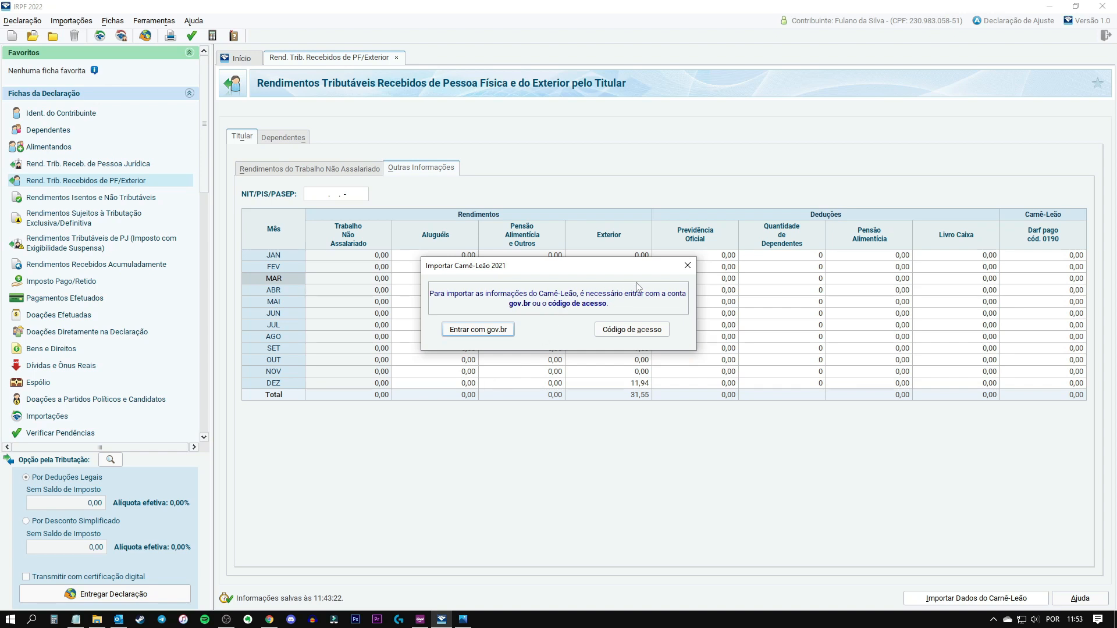
click(687, 265)
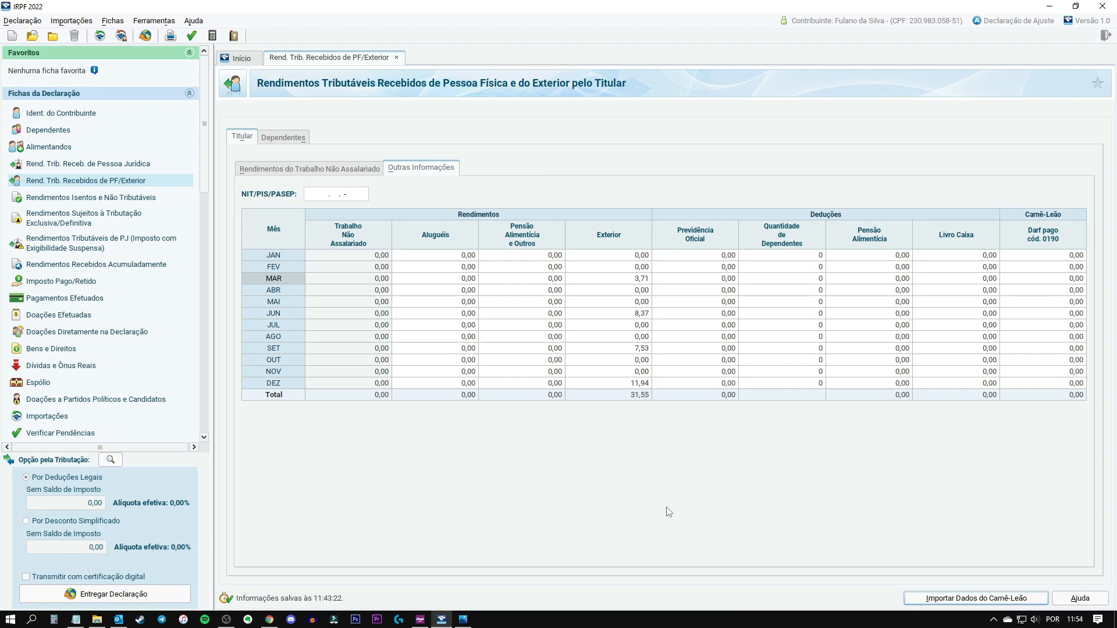
- Switch to the MSFT34 spreadsheet and examine the date, quantity, sale price and profit of the 20-dez.-2021 sale
click(270, 619)
click(587, 7)
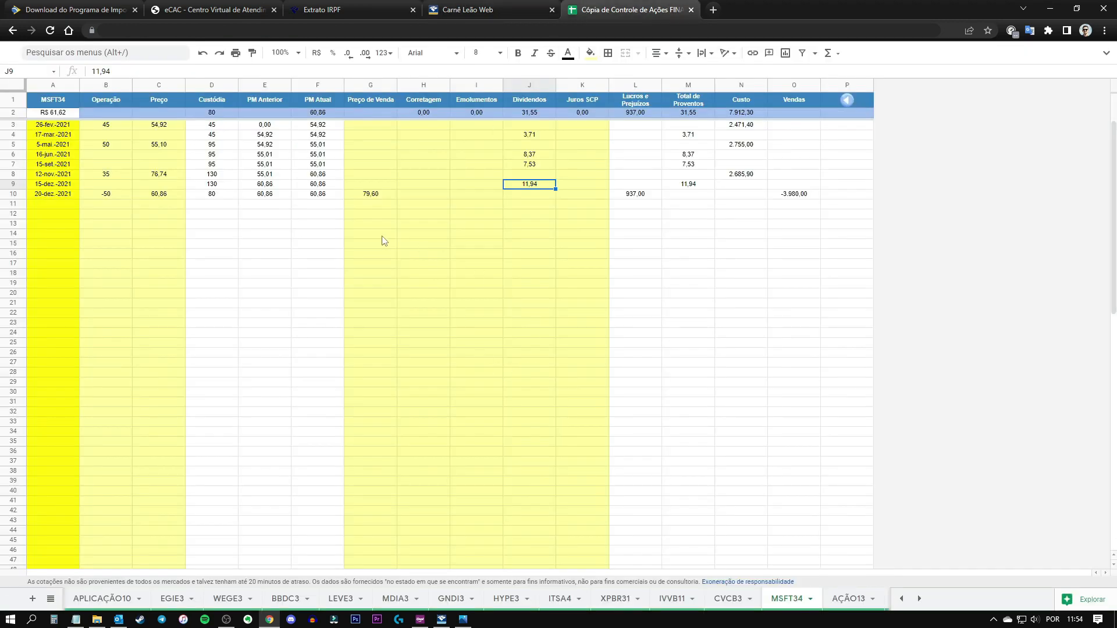
click(44, 196)
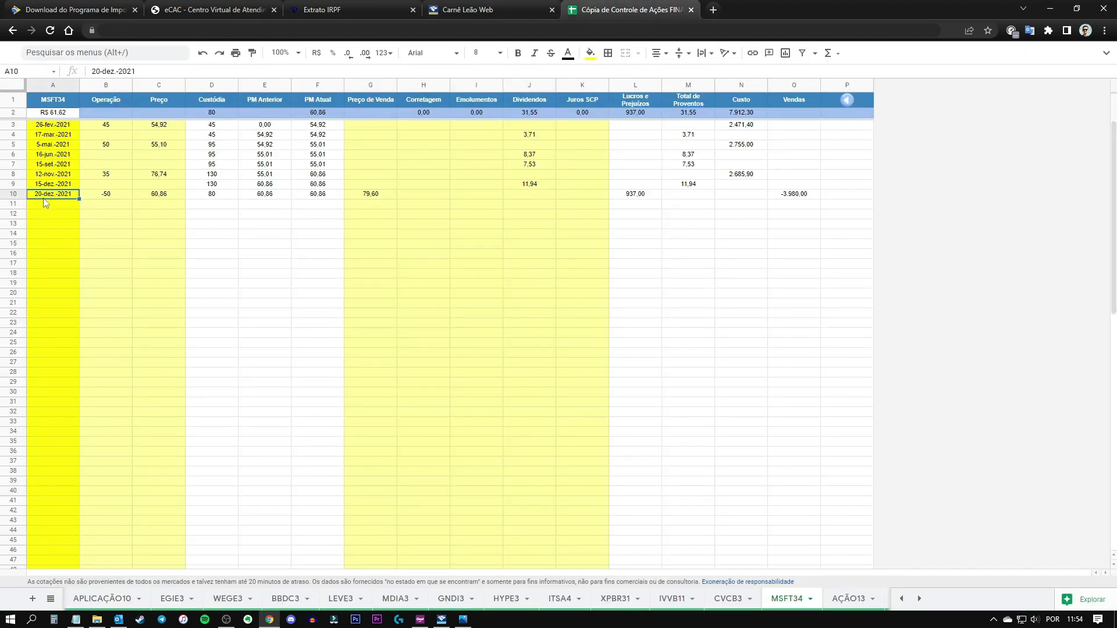
click(104, 196)
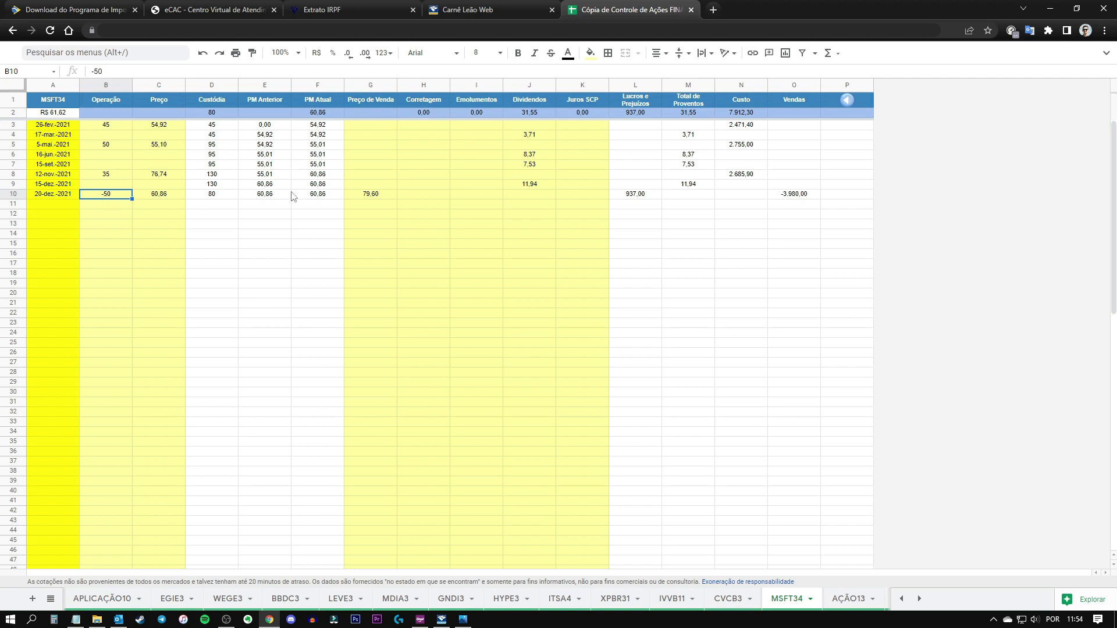
click(378, 198)
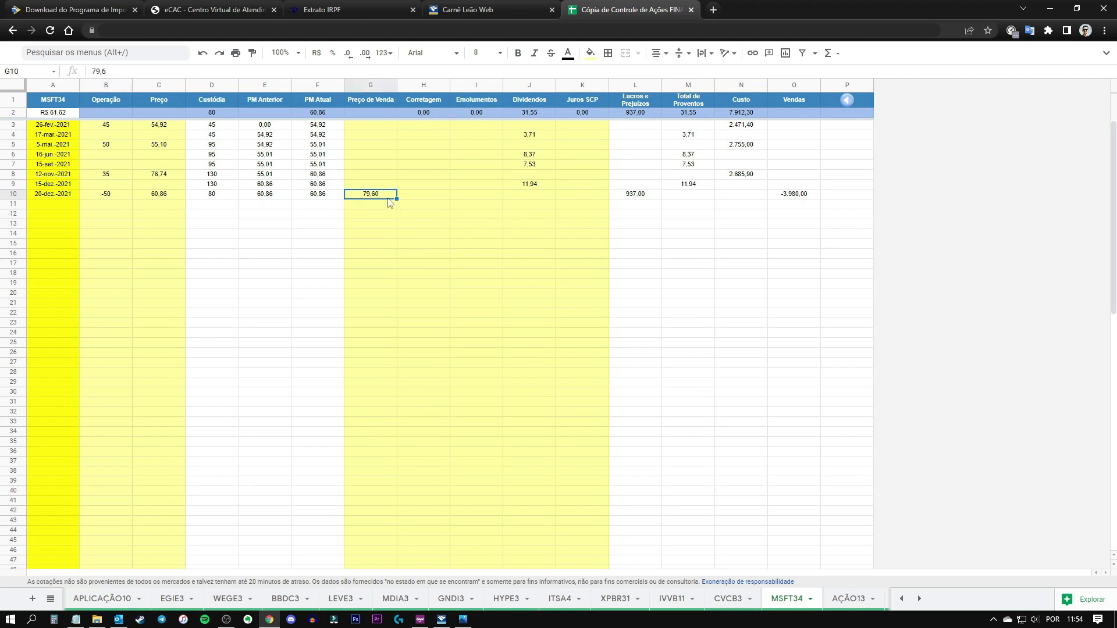
click(633, 197)
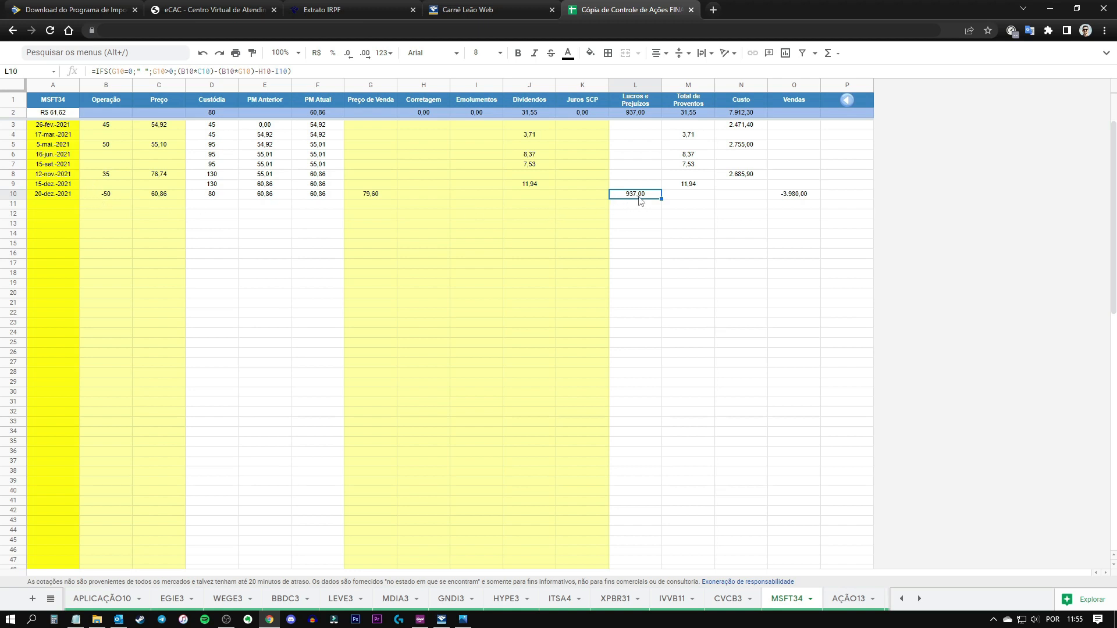
- Switch to IRPF 2022 and set December's common-operations result for Mercado à vista - ações to 937,00 under Operações Comuns / Day-Trade
click(441, 620)
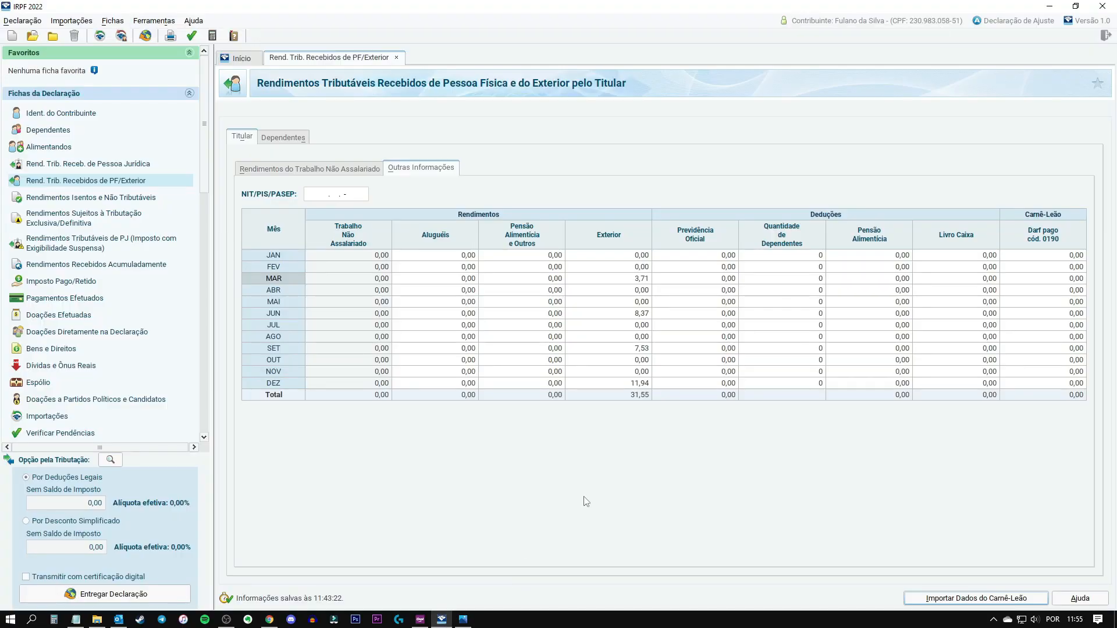
scroll(112, 334, down, 3)
click(70, 328)
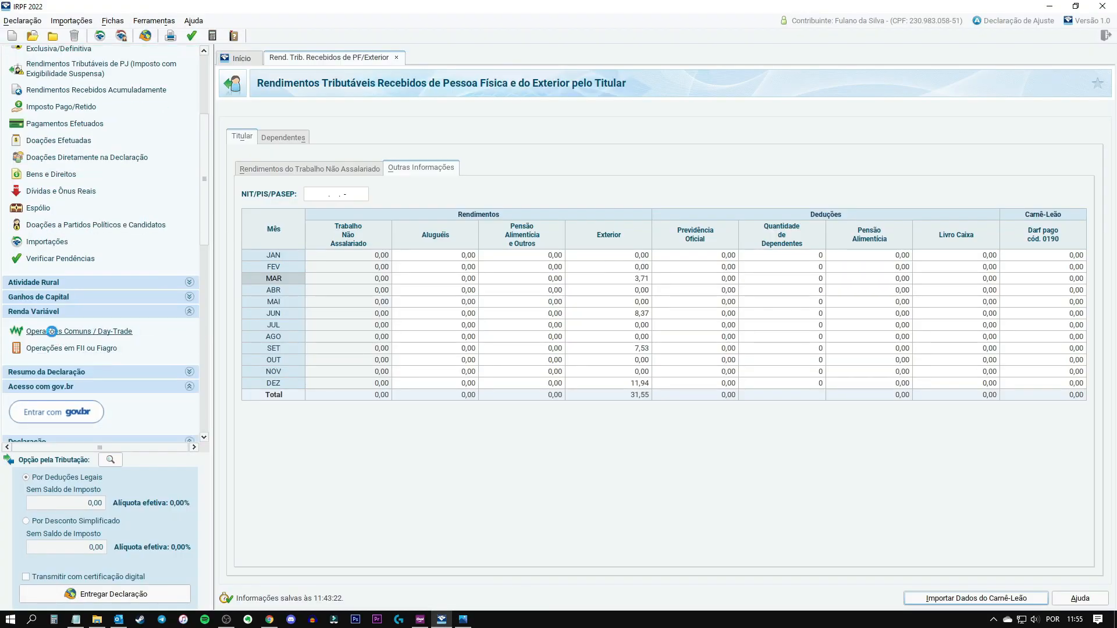
click(52, 333)
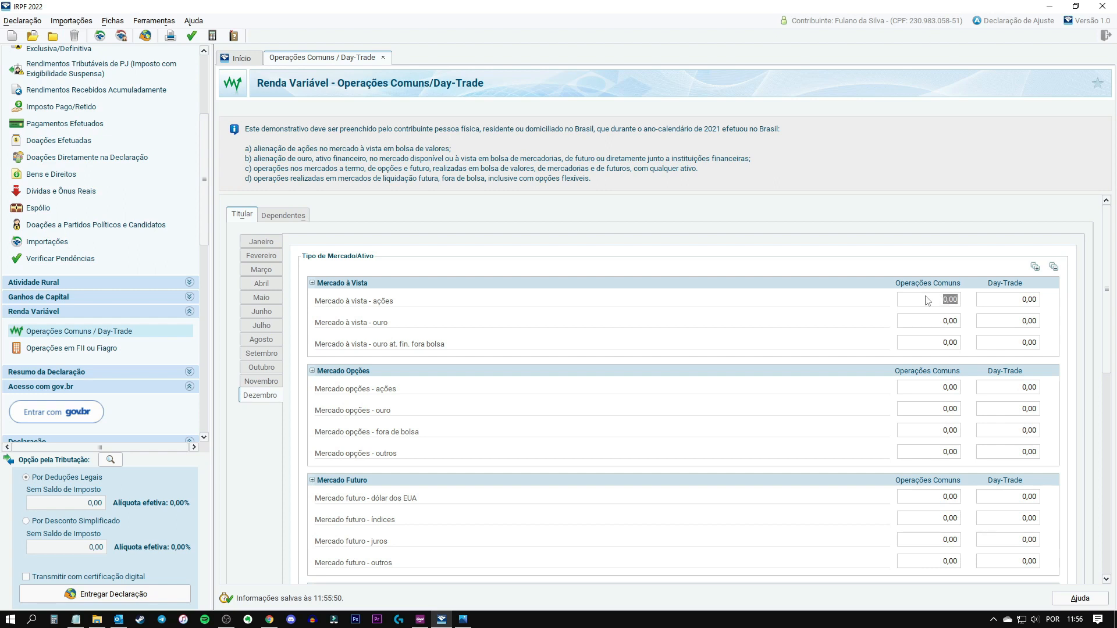
text(937)
key(Tab)
- Review December's calculated tax results and set Imposto pago in the month's consolidation to 140,55
drag(1109, 295, 1111, 434)
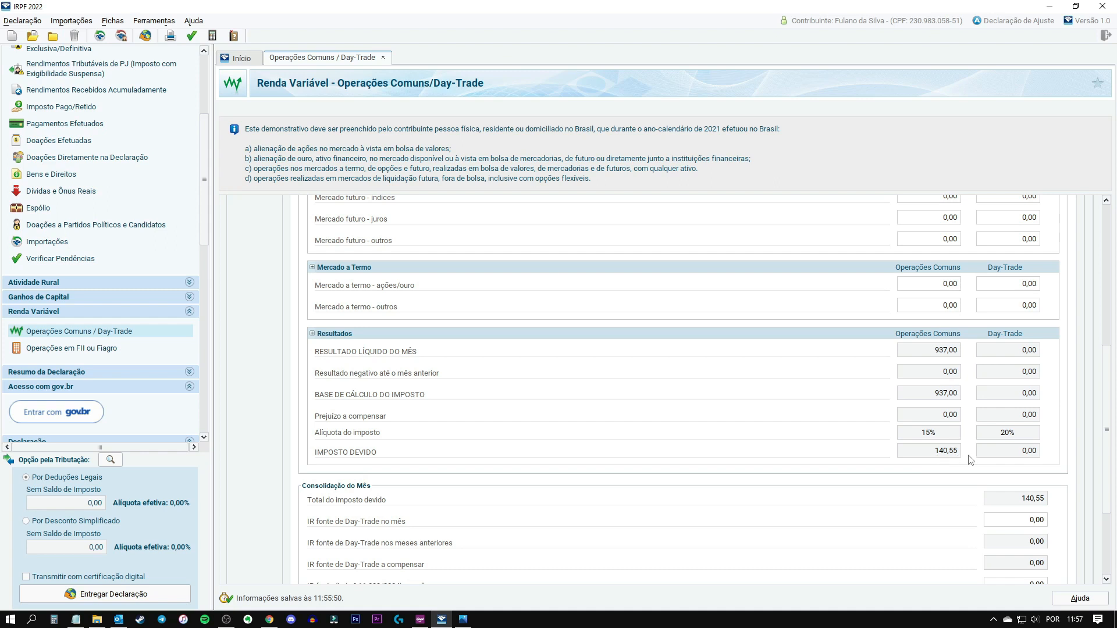
scroll(1107, 467, up, 1)
scroll(1108, 494, down, 4)
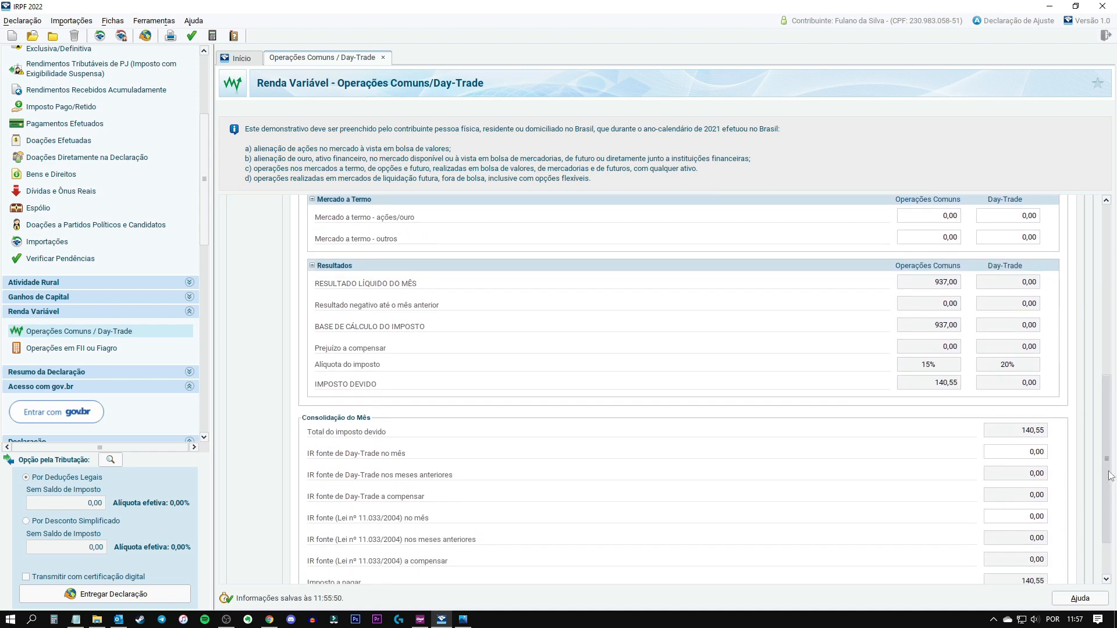
scroll(1108, 493, down, 1)
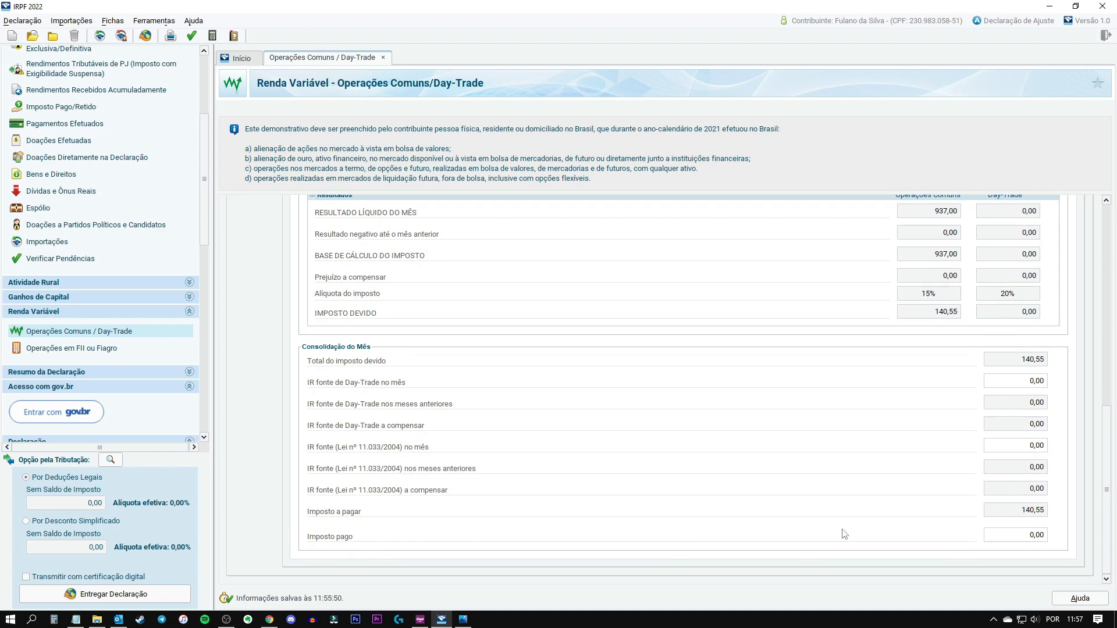
click(1037, 534)
text(140,55)
- Change December's common-operations result for Mercado à vista - ações to -937,00 and review the loss and tax calculation
drag(1107, 507, 1096, 305)
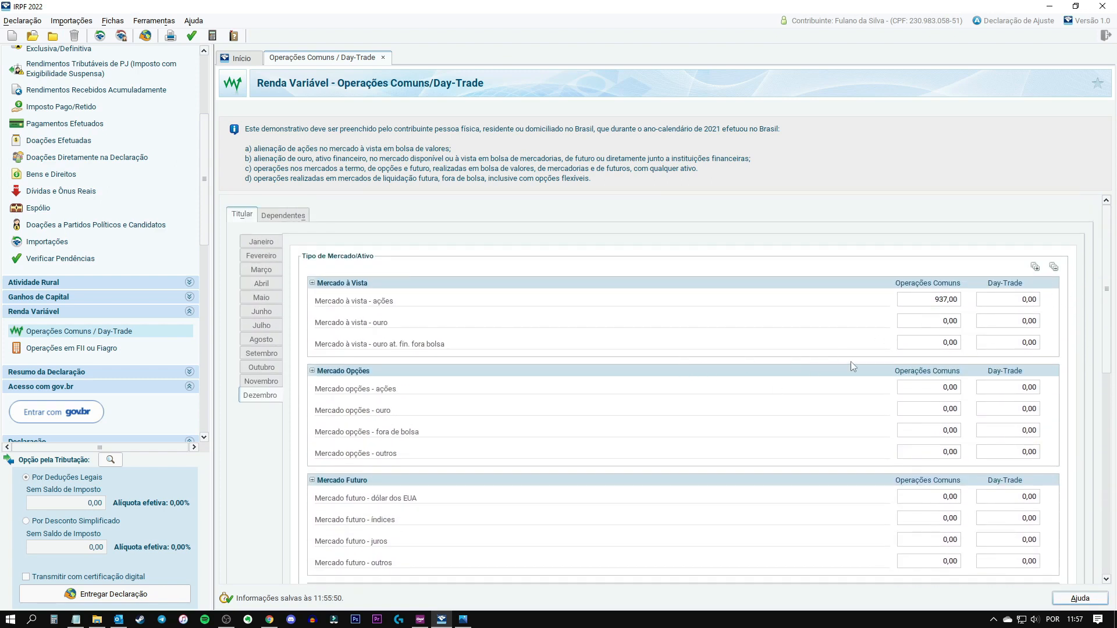
click(929, 304)
click(935, 304)
key(Tab)
drag(1107, 294, 1104, 425)
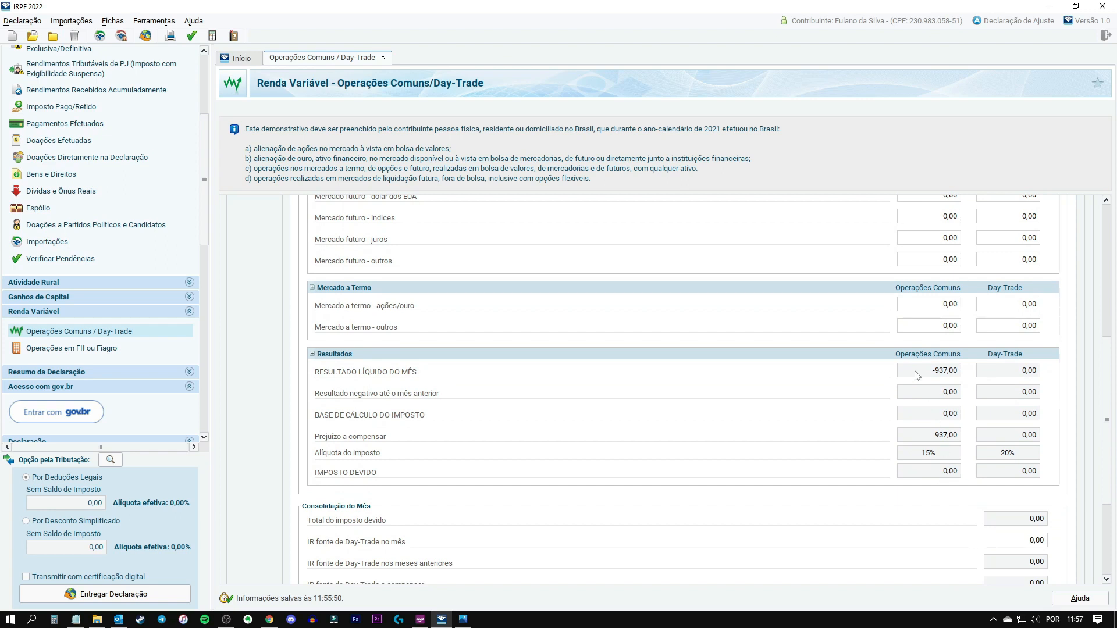
scroll(1052, 524, down, 3)
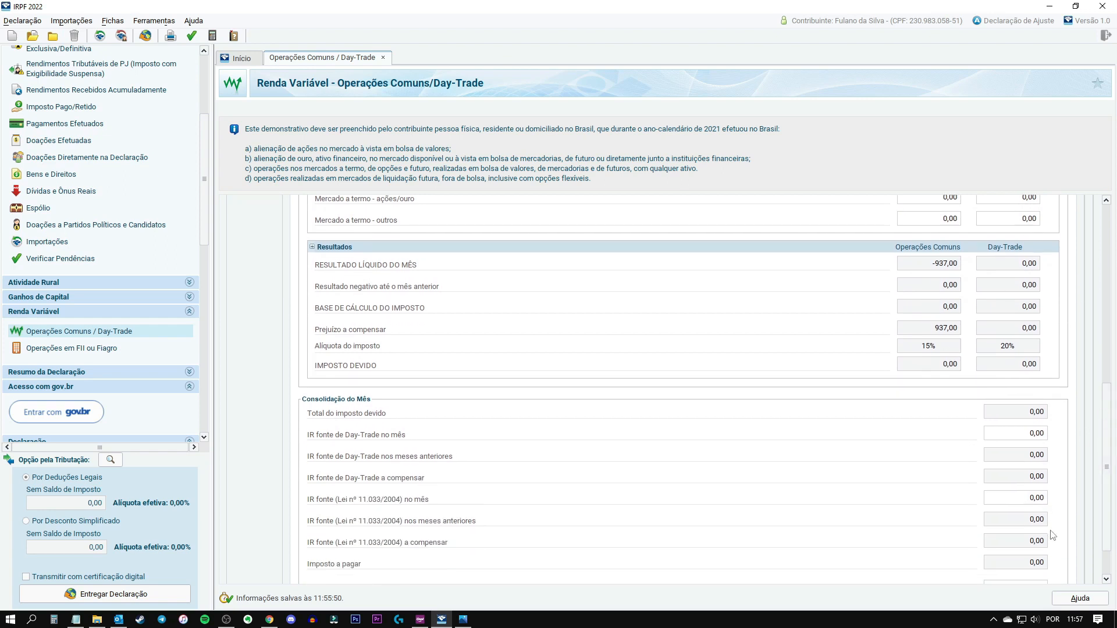
- Set Imposto pago in December's Consolidação do Mês to 0,00 and return to the month's Mercado à Vista entries
scroll(1052, 533, down, 3)
click(1032, 540)
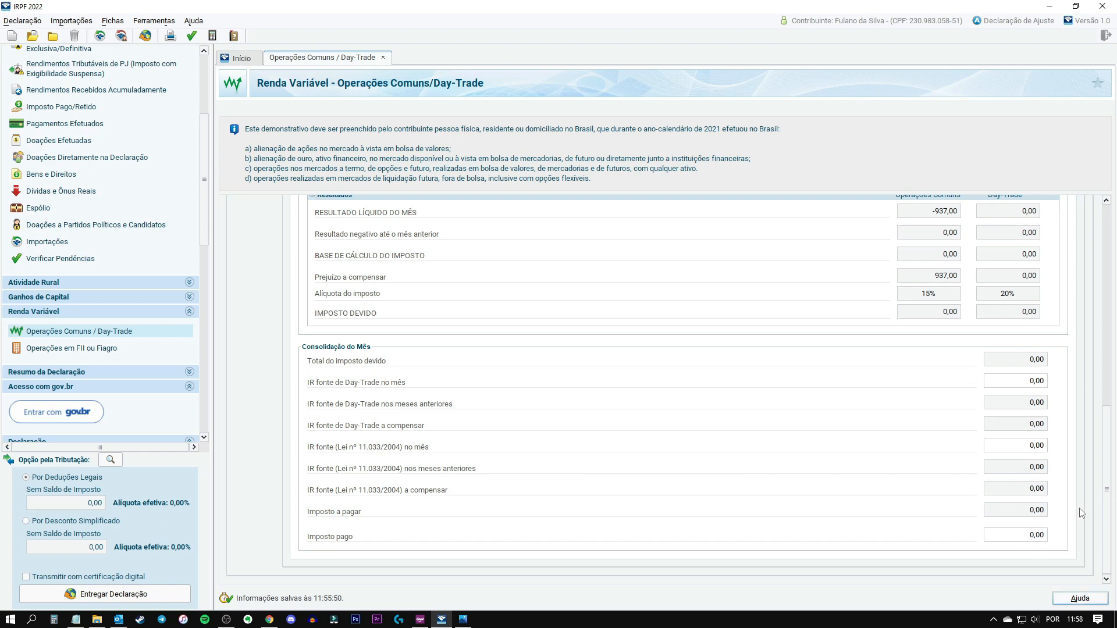
drag(1109, 499, 1064, 243)
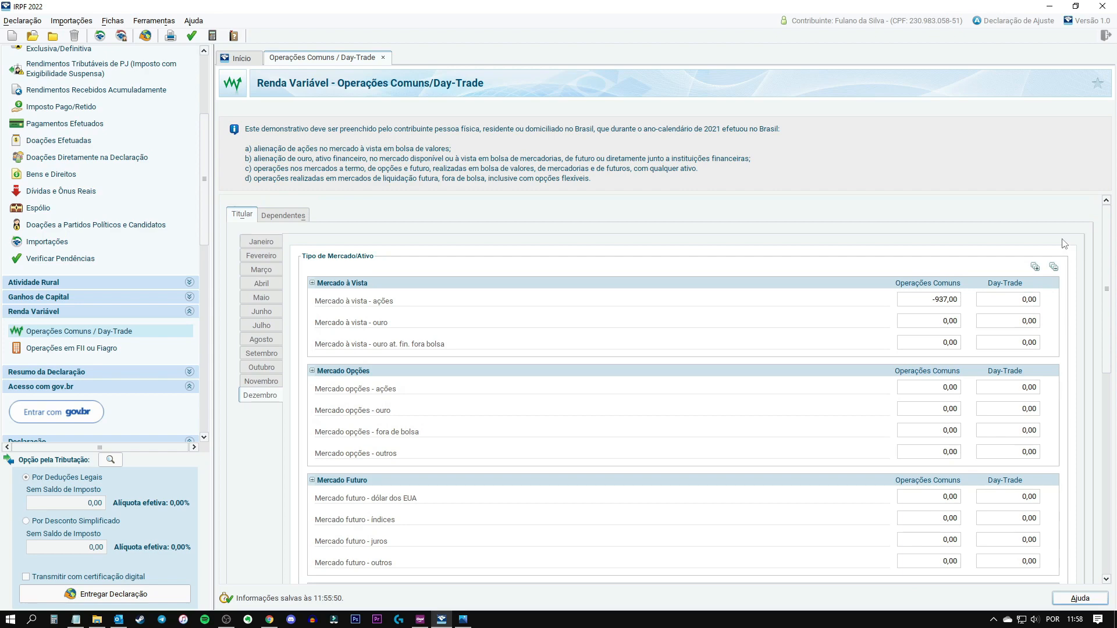
- Review the Bens e Direitos list, the monthly Exterior income under Rend. Trib. Recebidos de PF/Exterior, and December's Operações Comuns / Day-Trade entries
click(46, 174)
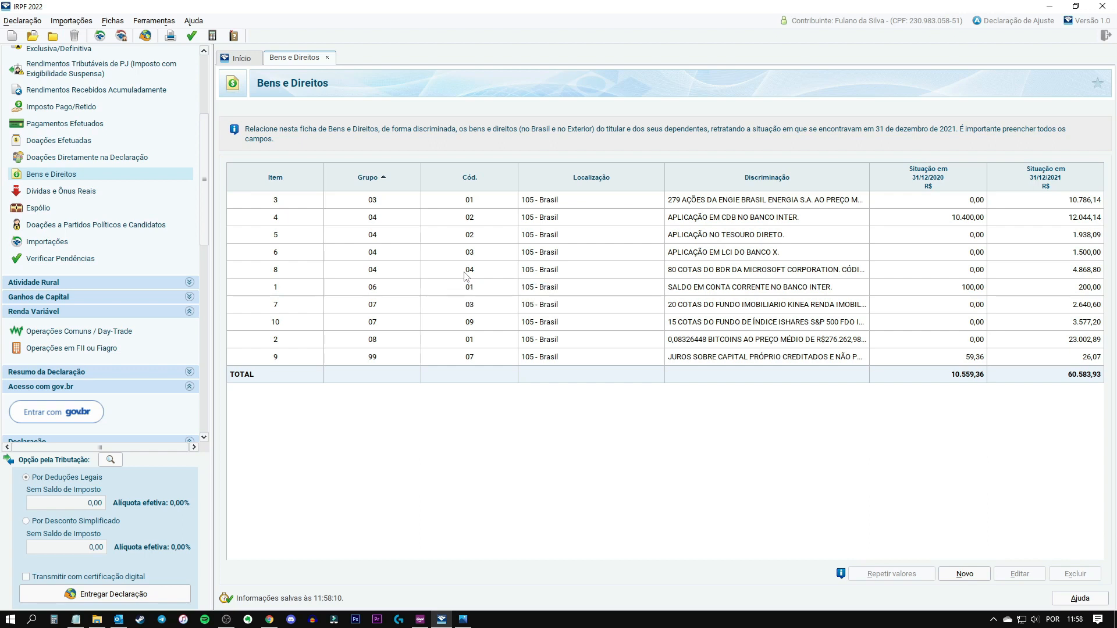
scroll(167, 137, up, 2)
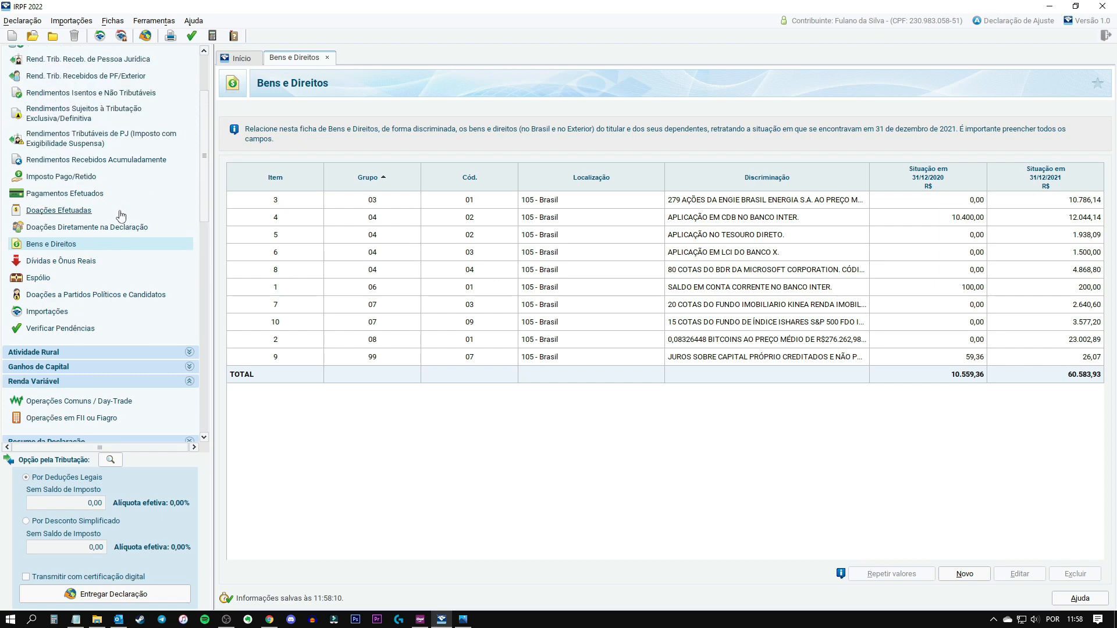
scroll(124, 154, up, 1)
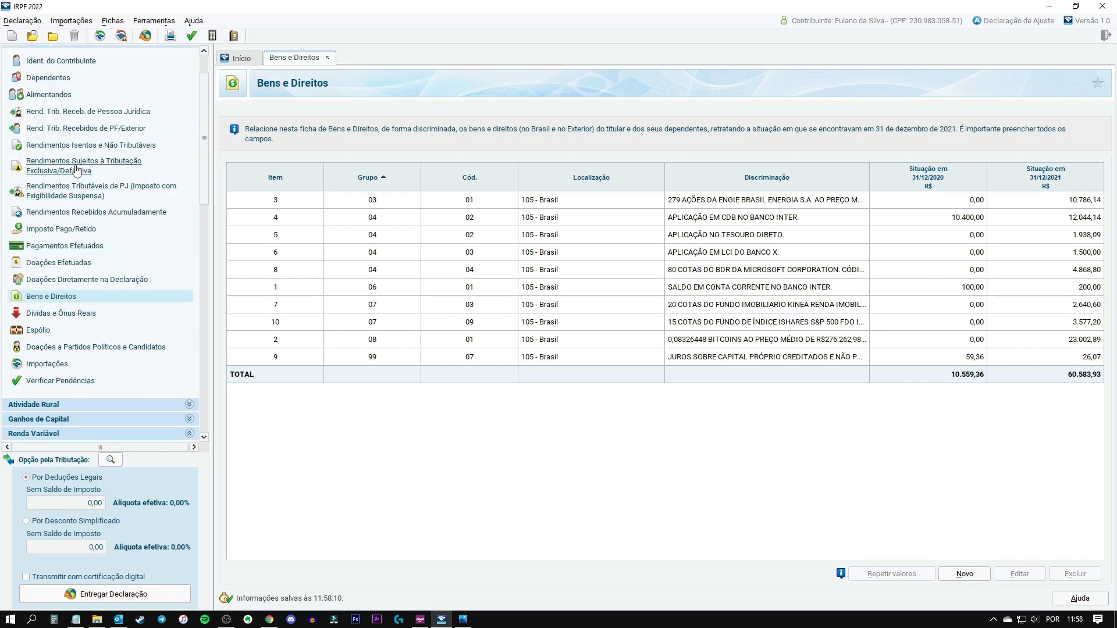
click(77, 128)
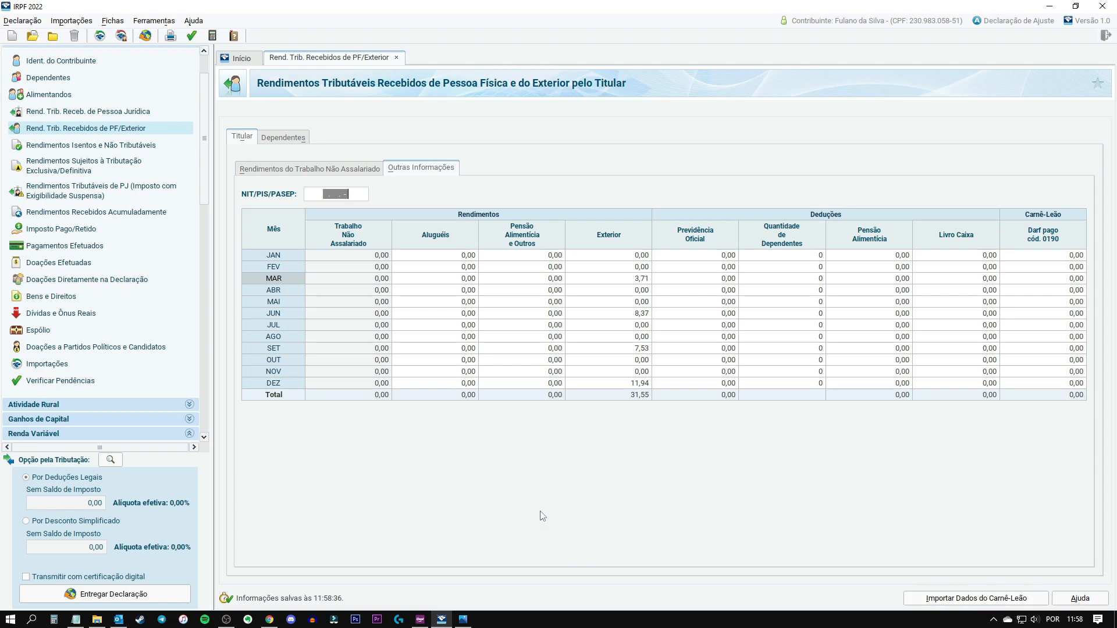
scroll(72, 355, down, 4)
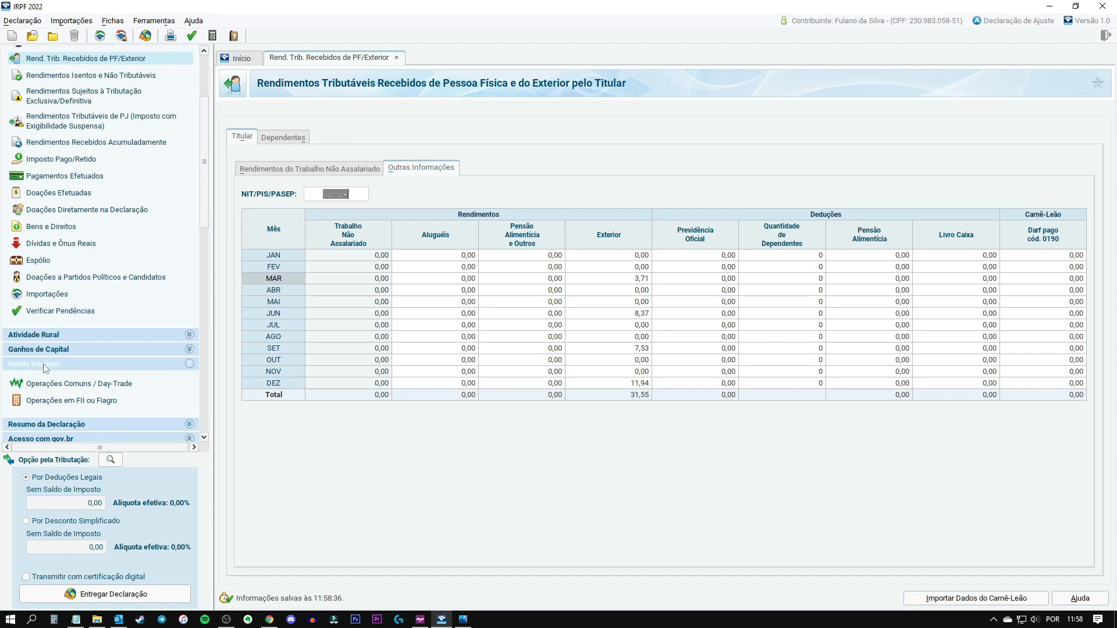
click(36, 386)
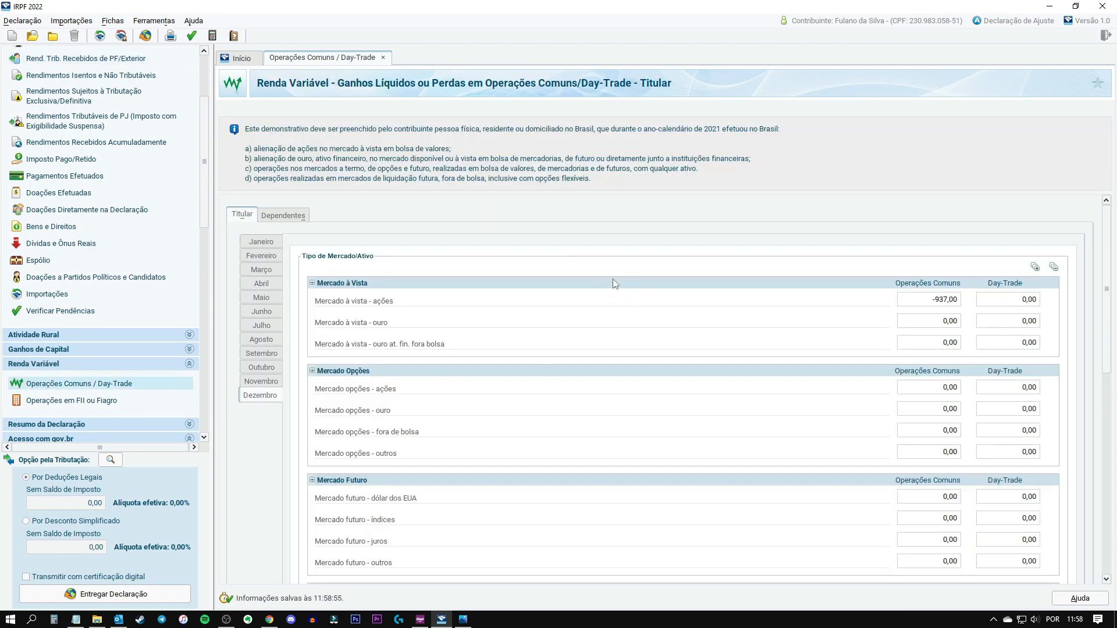